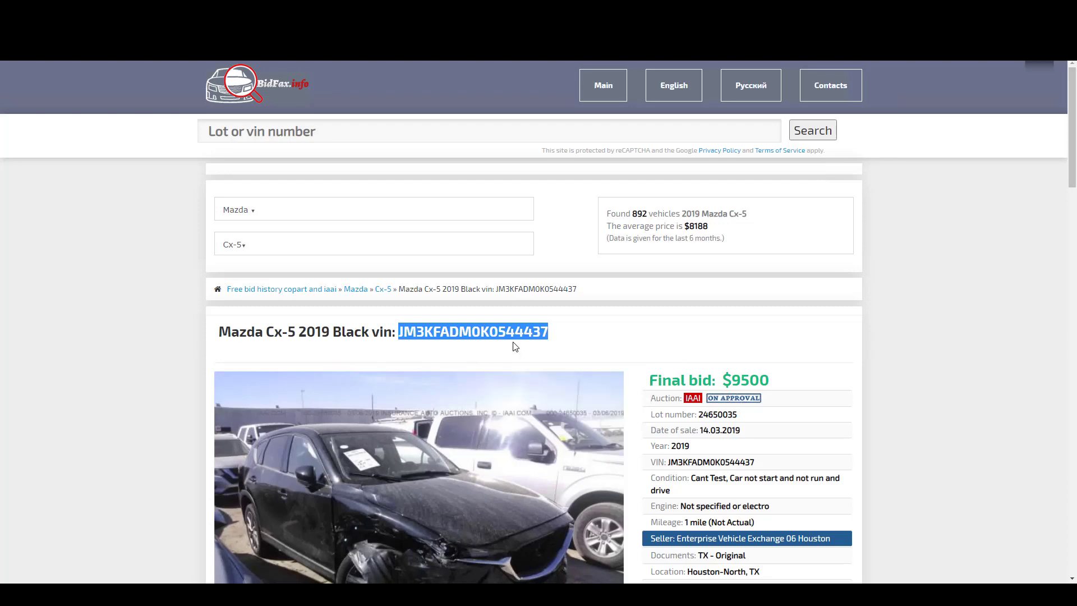
- Scroll the BidFax listing for the black 2019 Mazda CX-5 to view its VIN
scroll(515, 344, "down", 4)
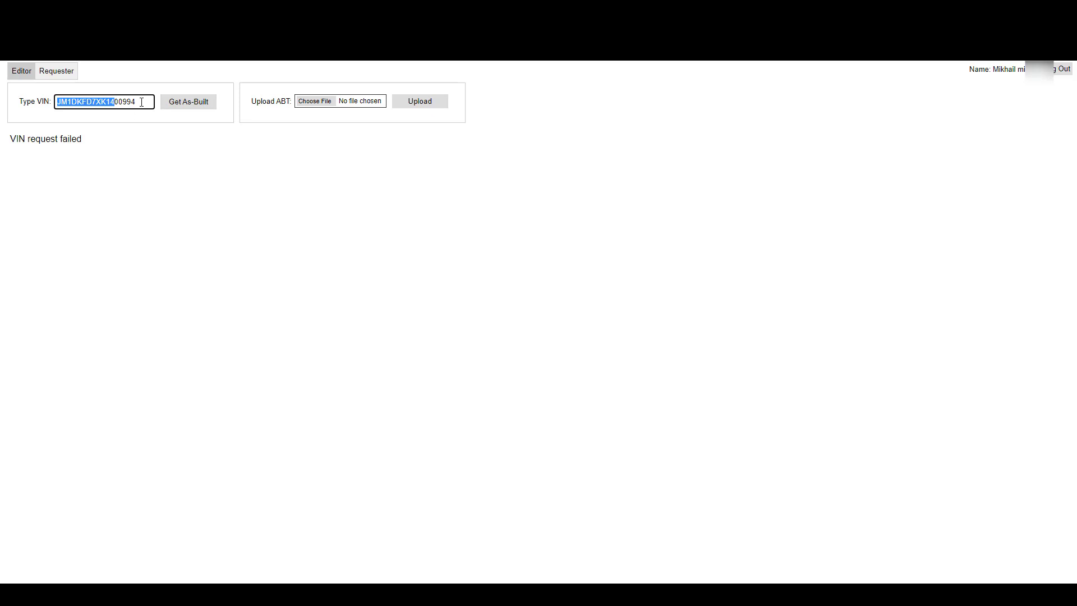
- Replace the old VIN with the copied CX-5 VIN and load its as-built Functions table
left_click_drag(142, 102, 0, 101)
type("JM3KFADM0K0544437")
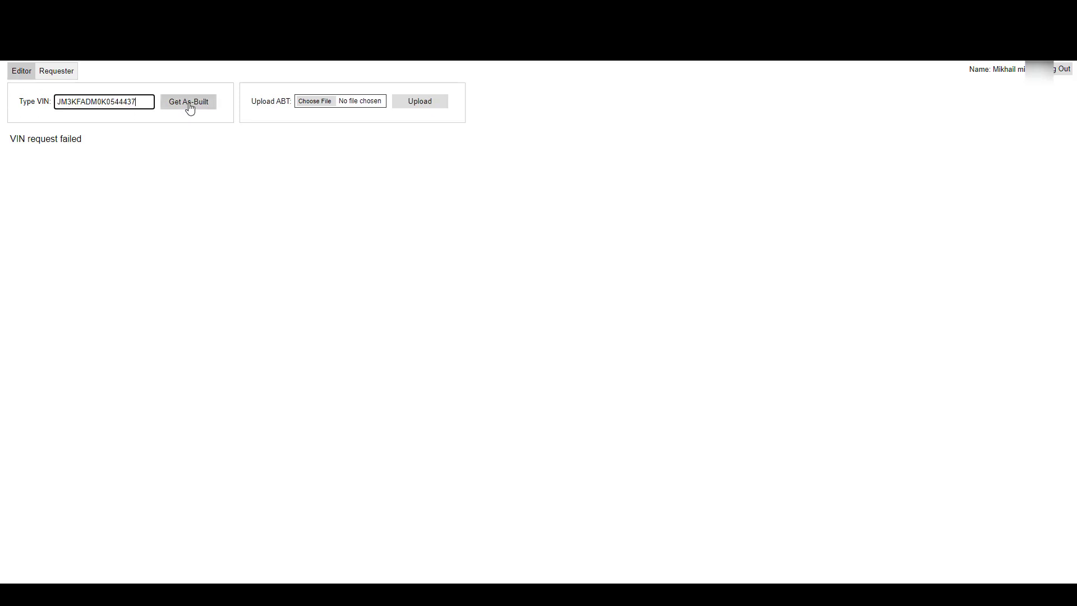
left_click(190, 107)
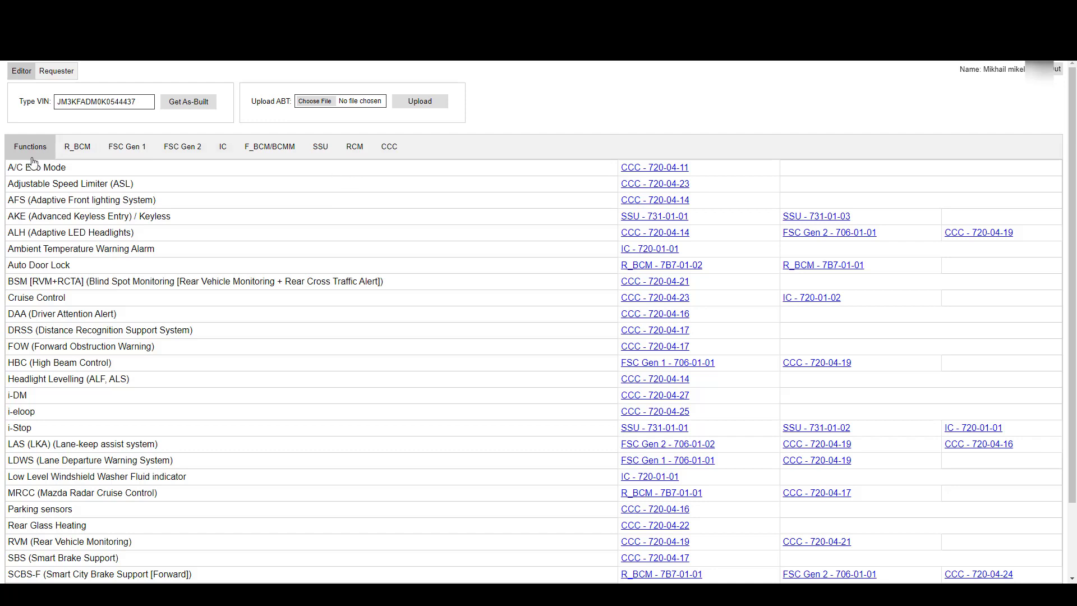
scroll(407, 263, "down", 3)
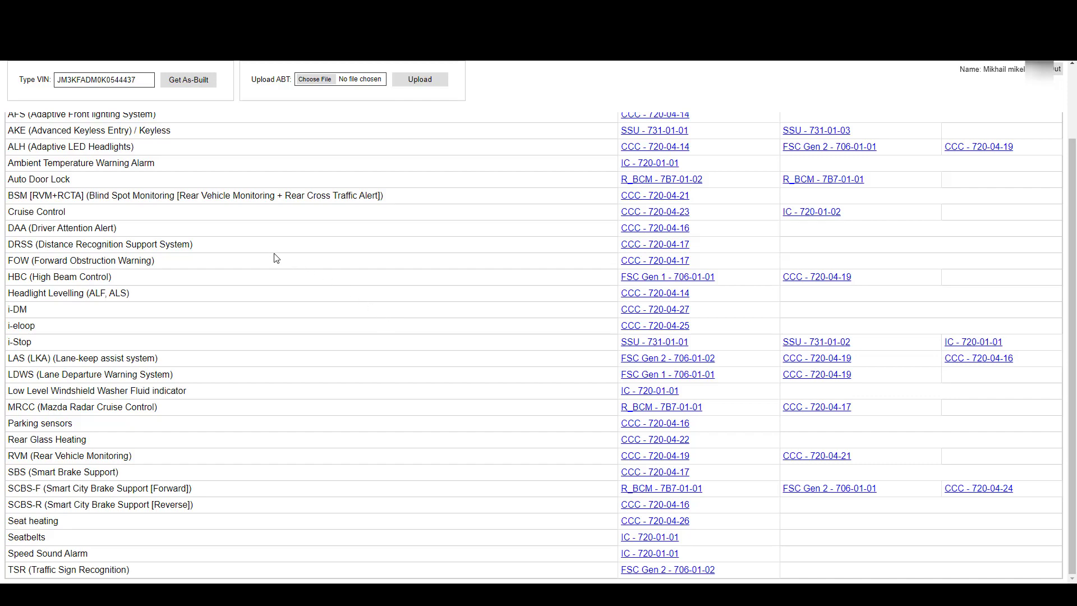
scroll(272, 264, "up", 3)
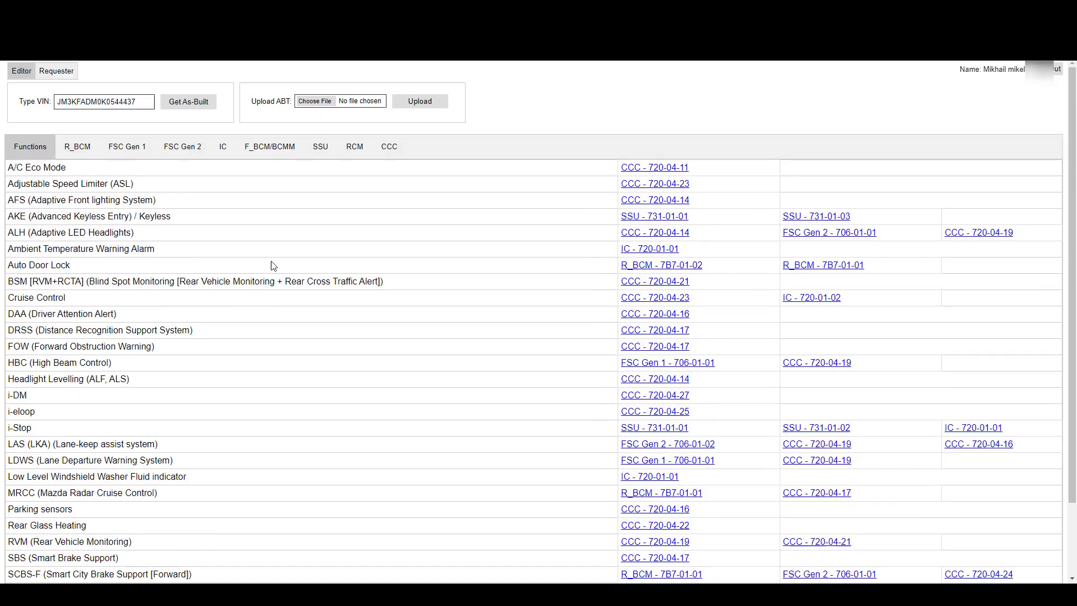
- Review the FSC Gen 1, FSC Gen 2, IC, F_BCM/BCMM, SSU, RCM and CCC module settings
left_click(115, 157)
left_click(181, 156)
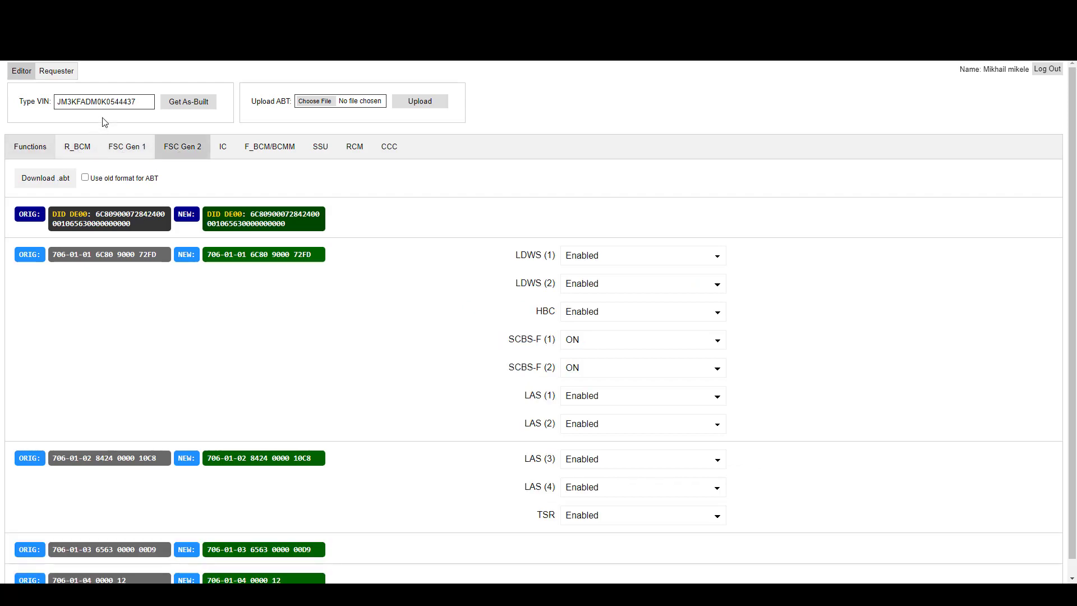
left_click(220, 146)
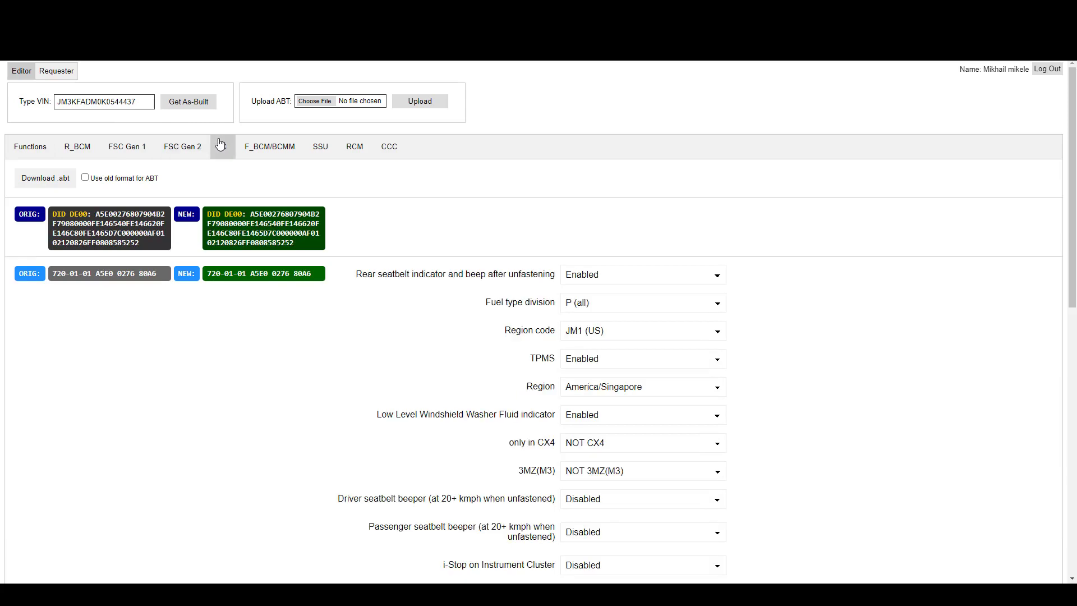
left_click(259, 147)
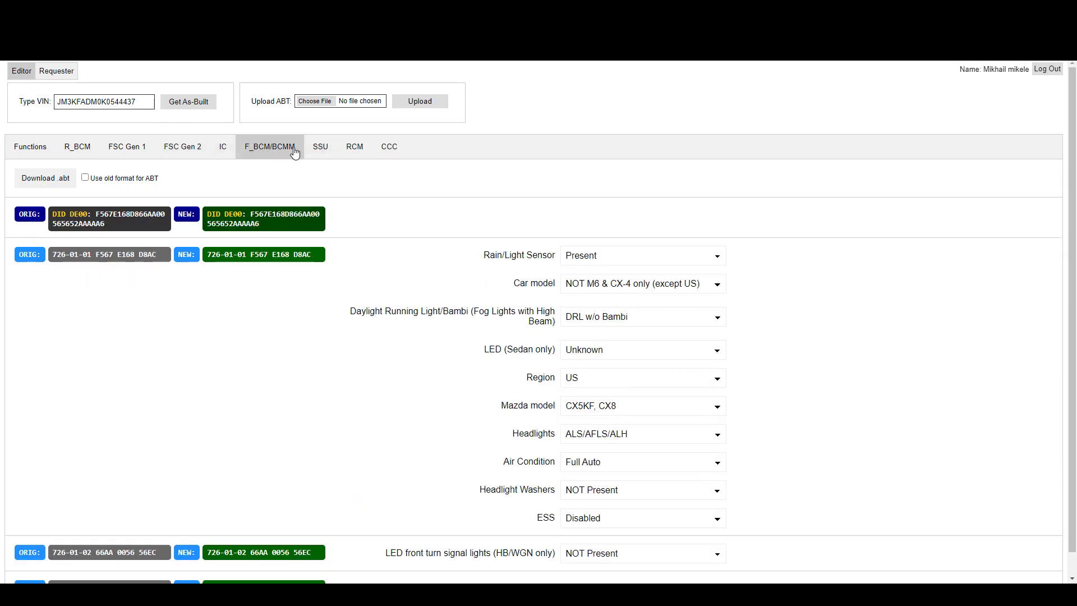
left_click(320, 149)
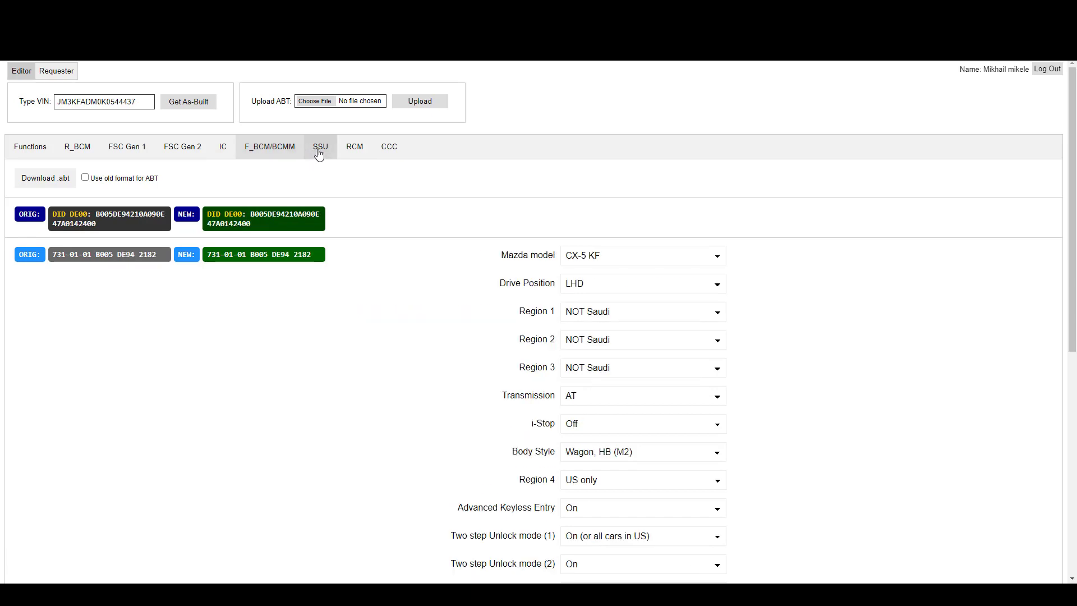
left_click(354, 148)
left_click(393, 149)
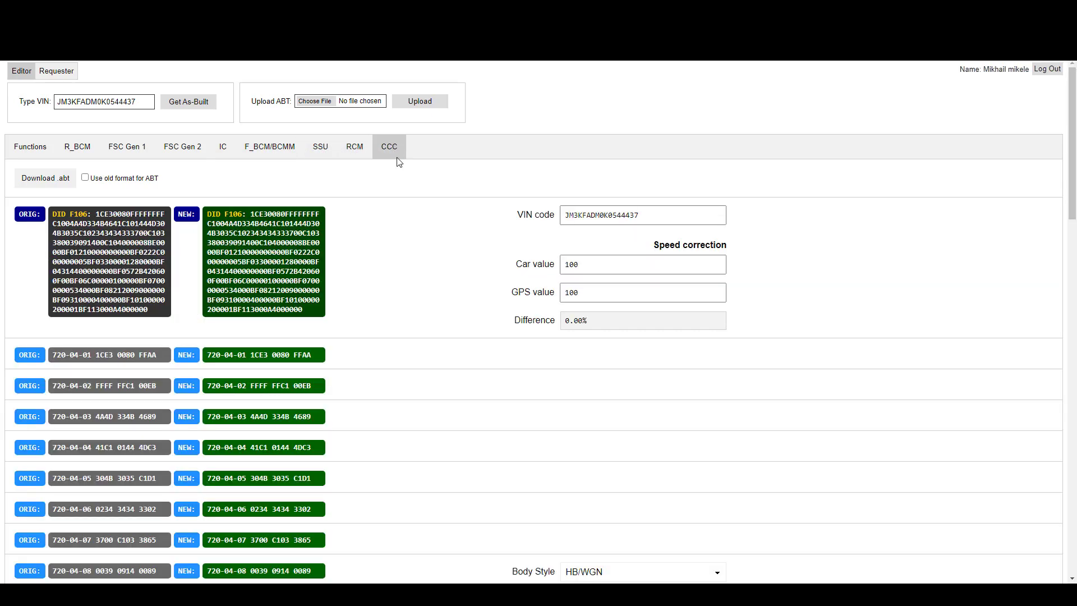
scroll(413, 243, "down", 2)
scroll(411, 235, "up", 2)
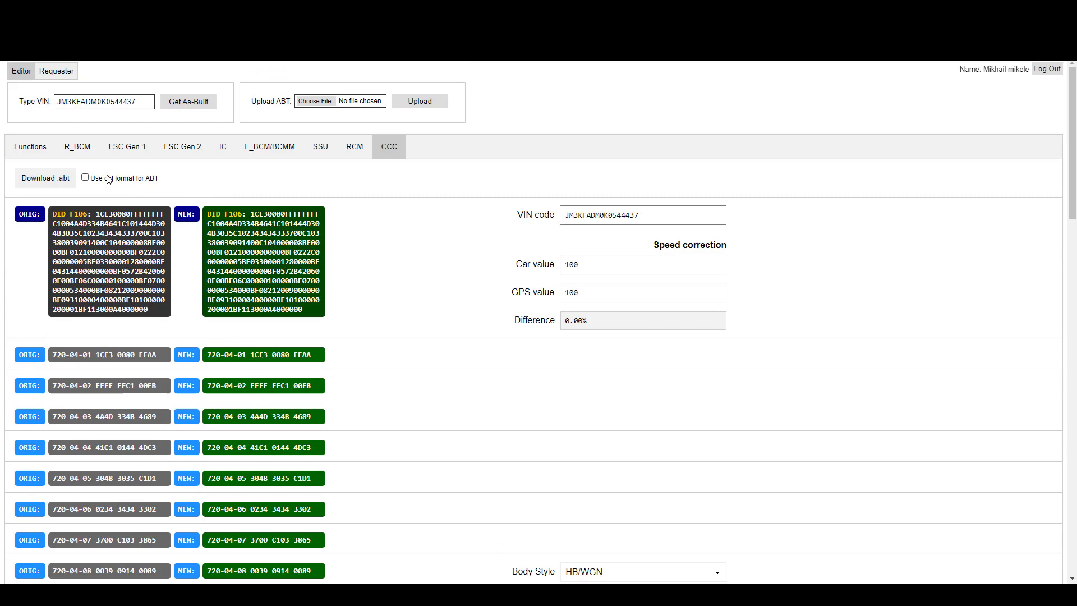
- Go back to Functions and open the SSU 731-01-01 i-Stop settings
left_click(28, 151)
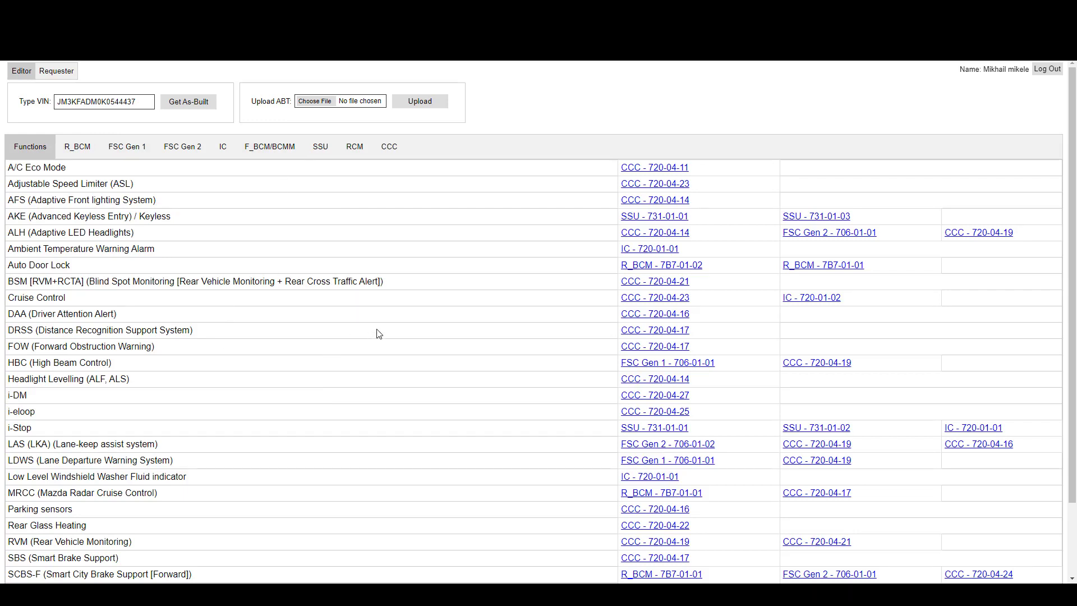
scroll(378, 333, "down", 2)
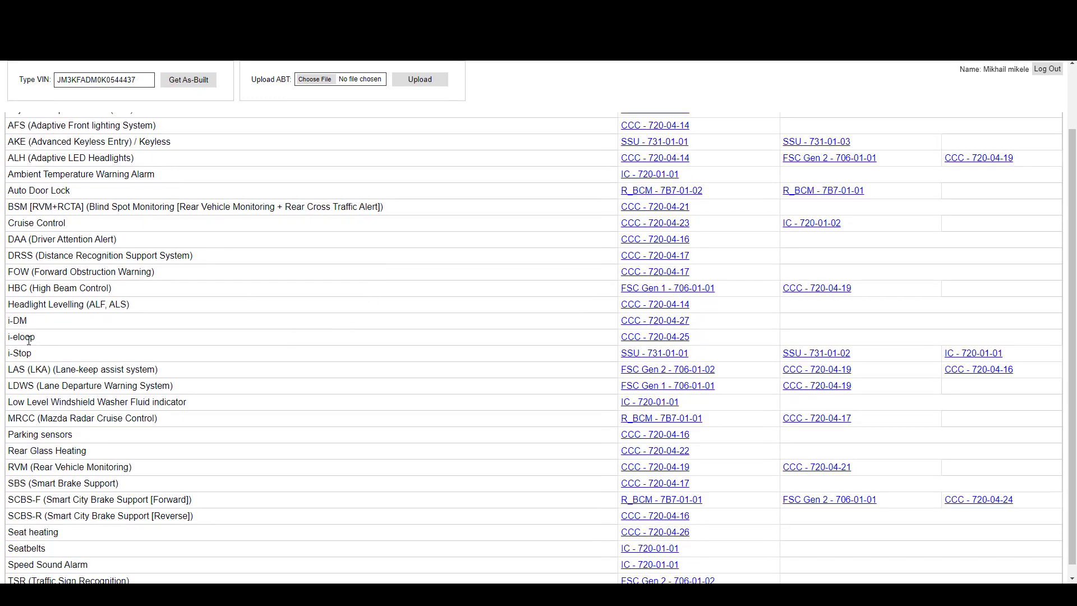
left_click(638, 356)
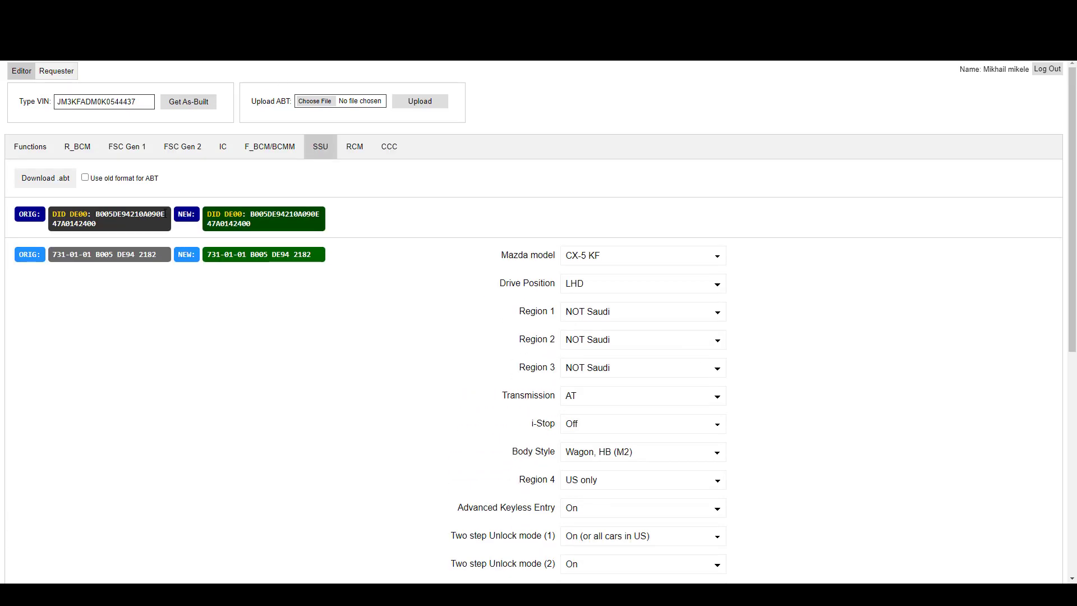
- Open the R_BCM module and look through its 7B7-01-01 and 7B7-01-02 settings
left_click(77, 149)
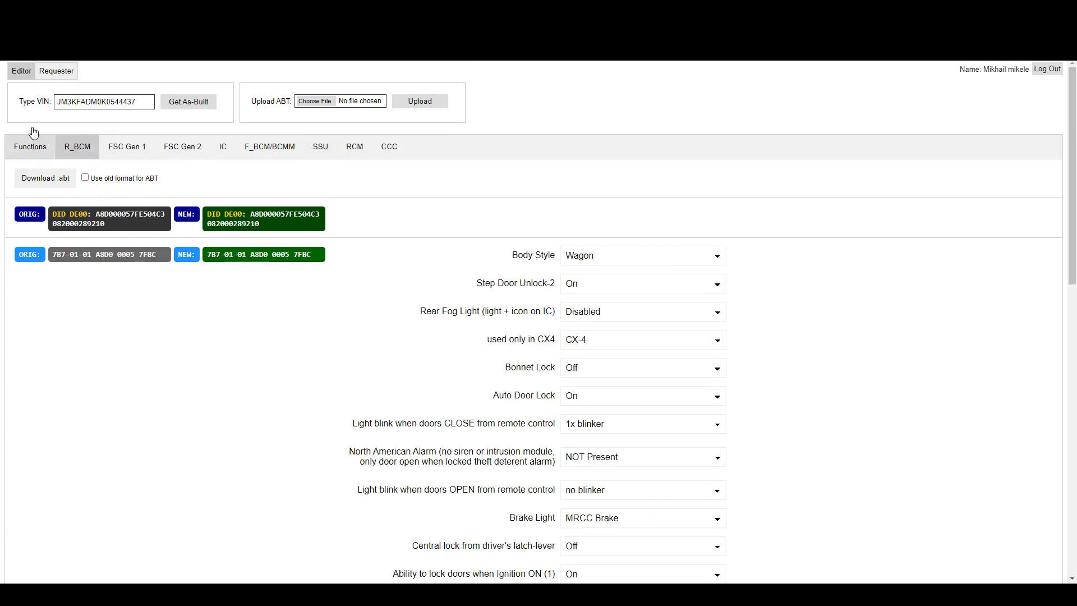
scroll(396, 250, "down", 1)
scroll(480, 280, "down", 5)
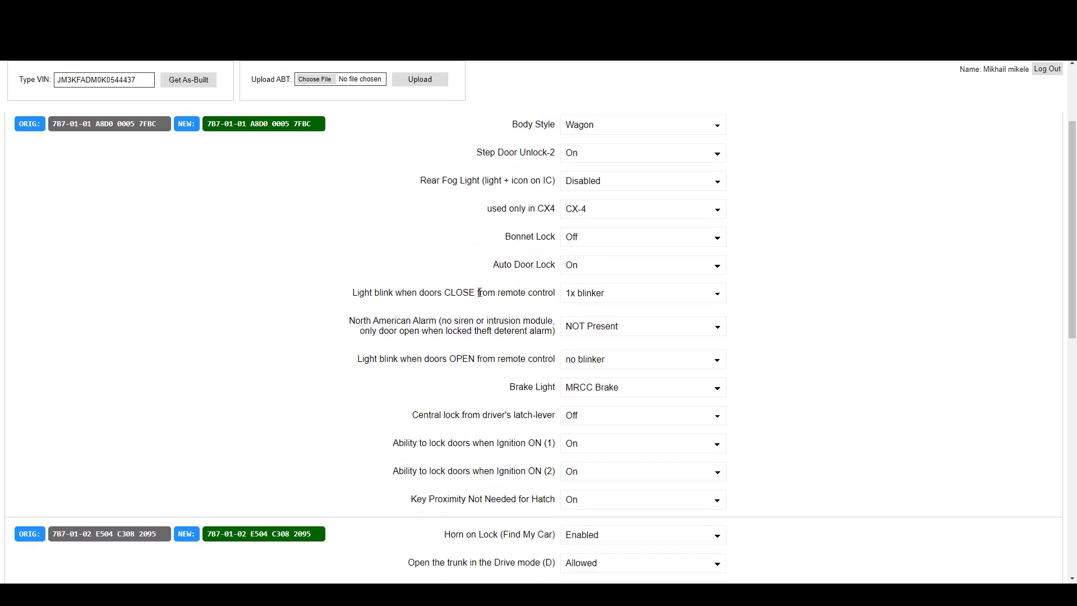
scroll(466, 303, "down", 1)
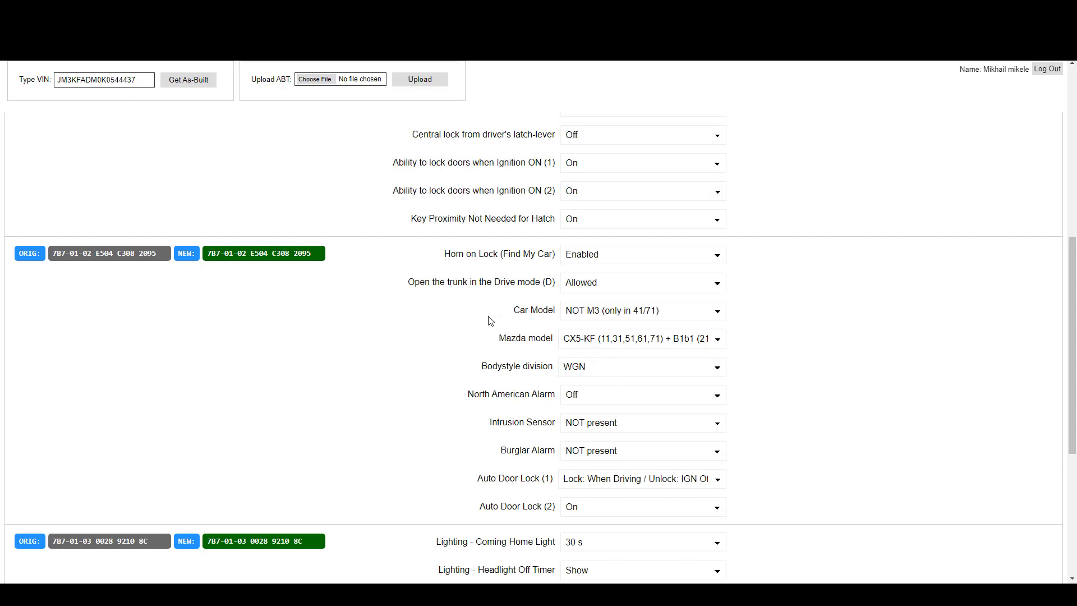
scroll(460, 325, "up", 3)
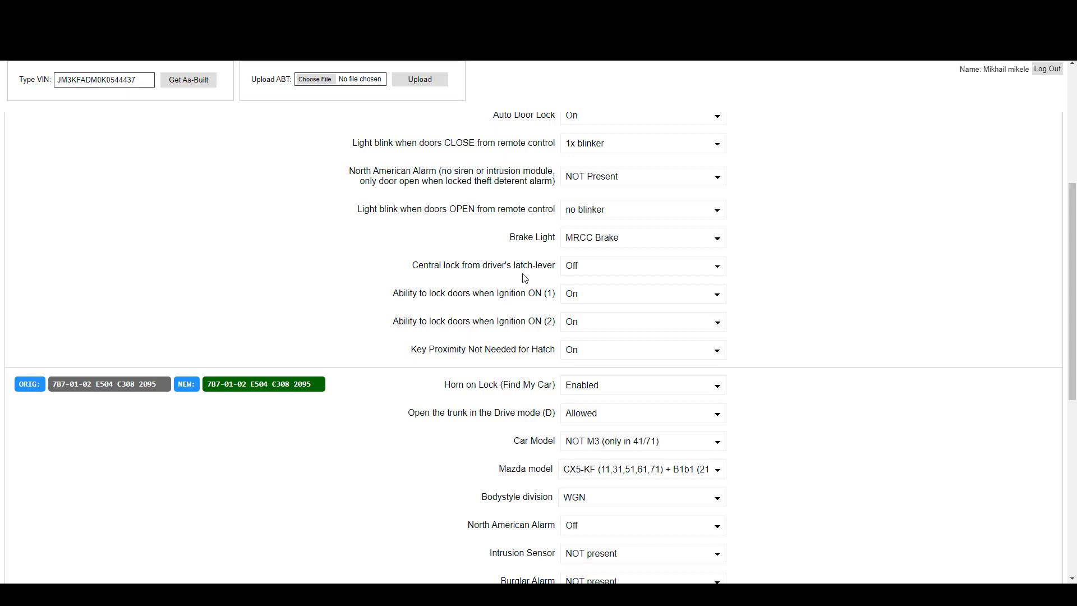
scroll(524, 278, "up", 3)
scroll(521, 283, "up", 3)
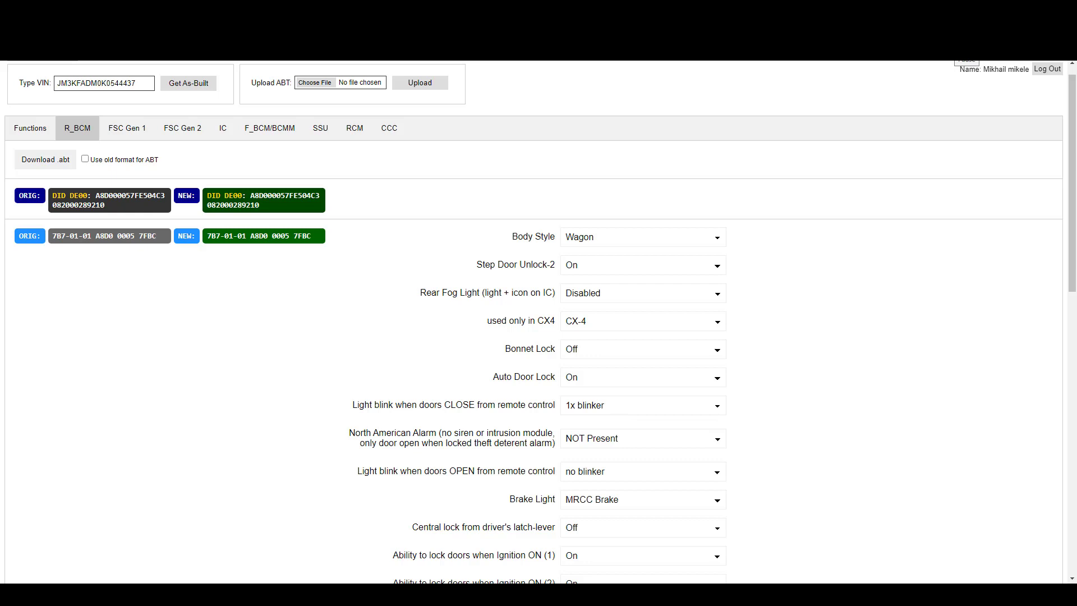
- Set R_BCM remote doors-open light blink to 3x blinker and check the new 7B7-01-01 code
left_click(673, 476)
left_click(605, 500)
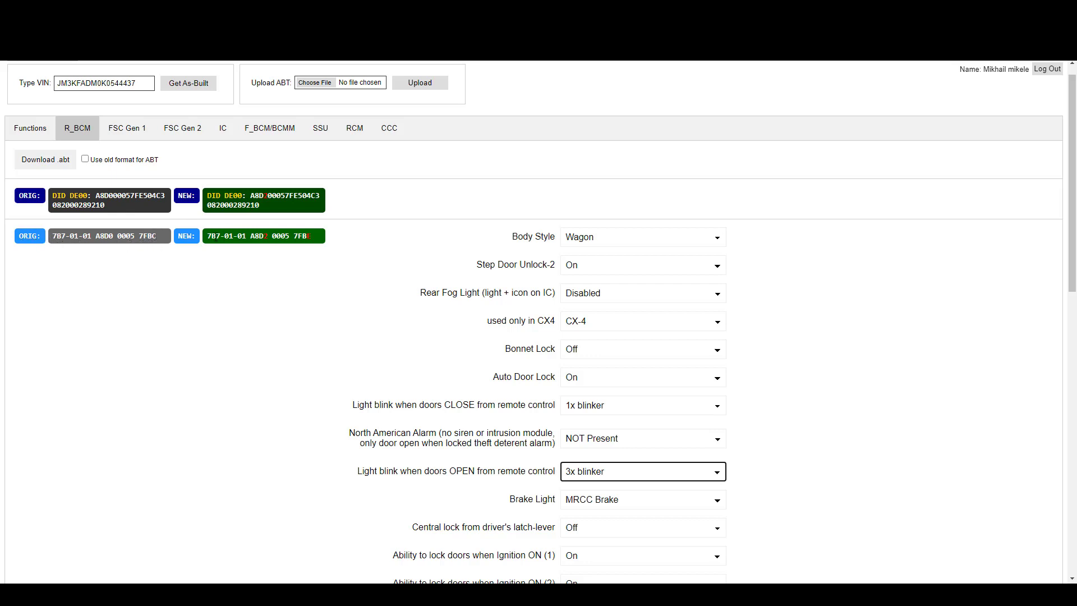
left_click_drag(207, 236, 320, 239)
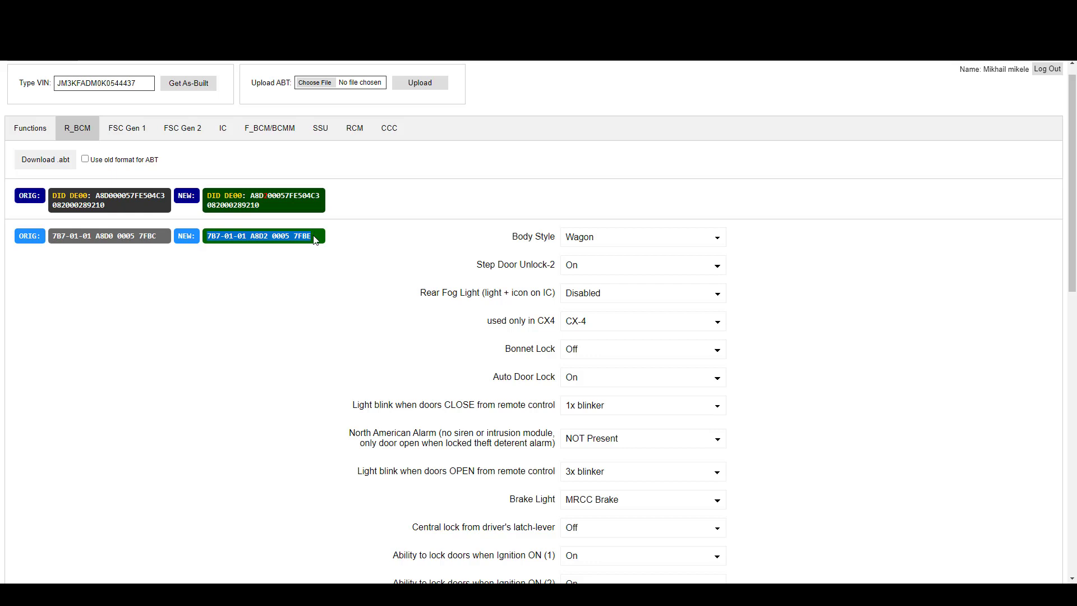
left_click(275, 245)
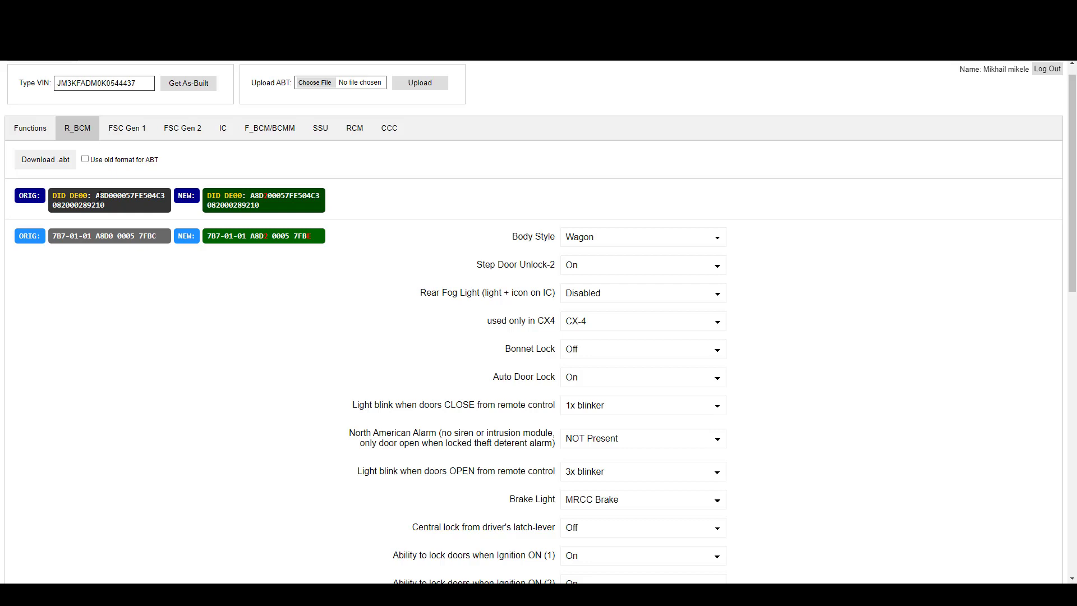
- Dismiss the translation popup over the original DID DE00 value and review the R_BCM settings
left_click_drag(104, 206, 107, 206)
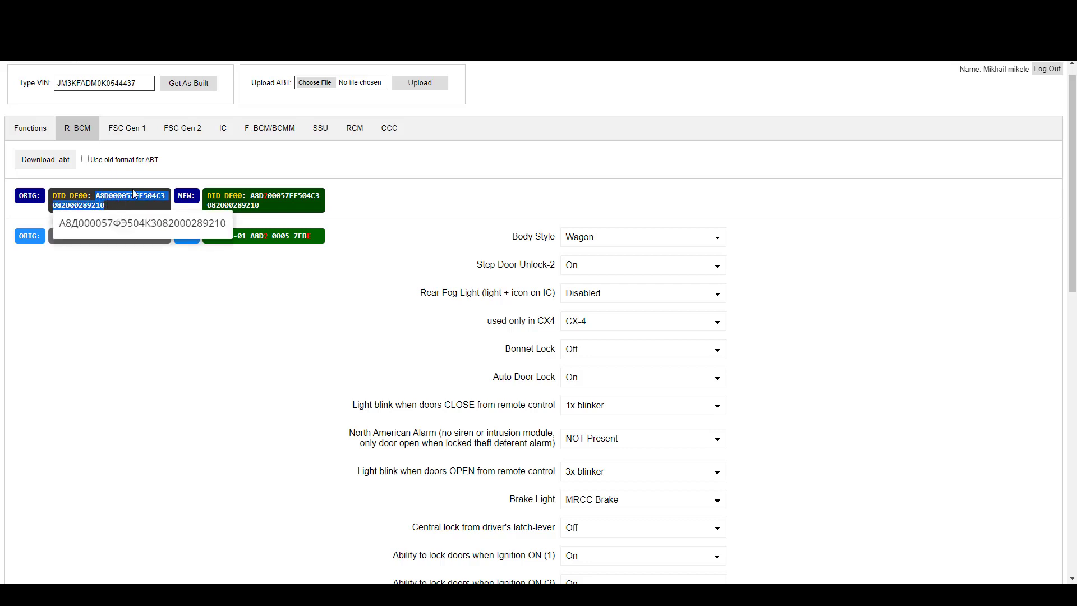
left_click(133, 194)
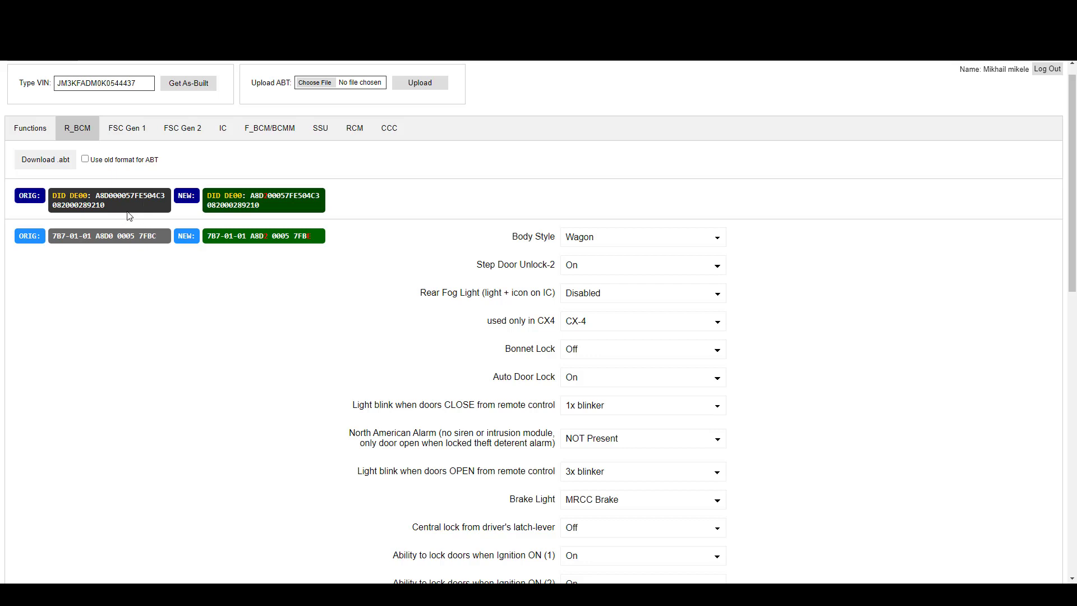
scroll(207, 243, "down", 1)
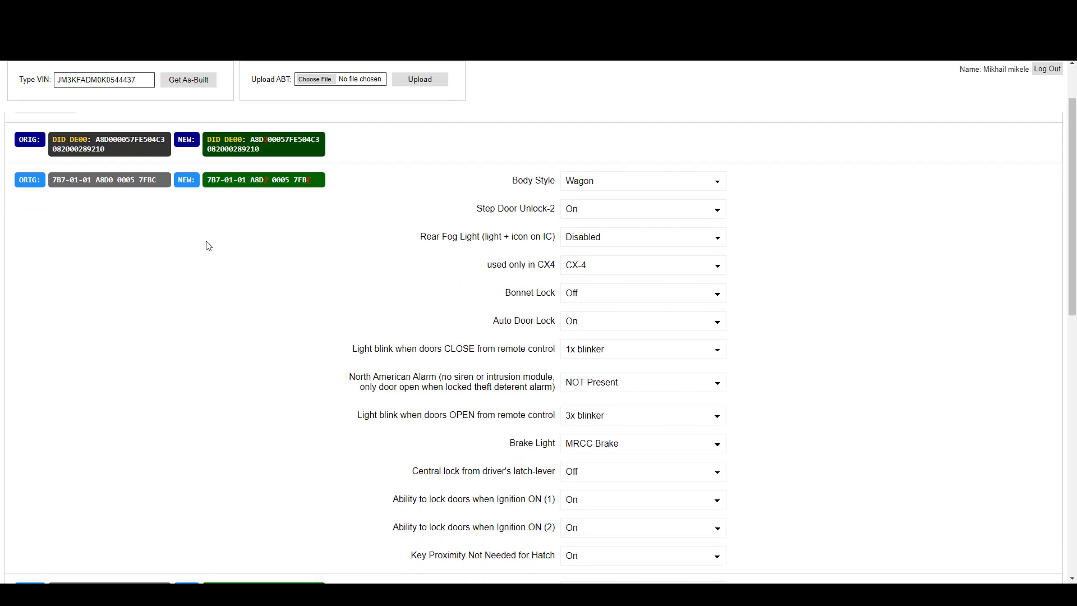
scroll(208, 268, "down", 5)
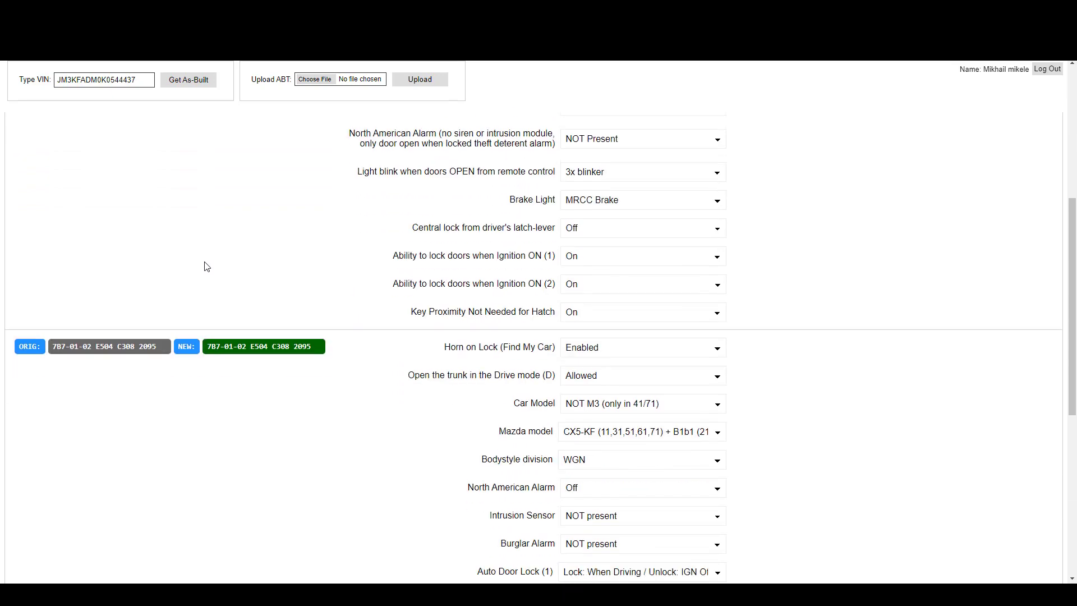
scroll(222, 305, "down", 4)
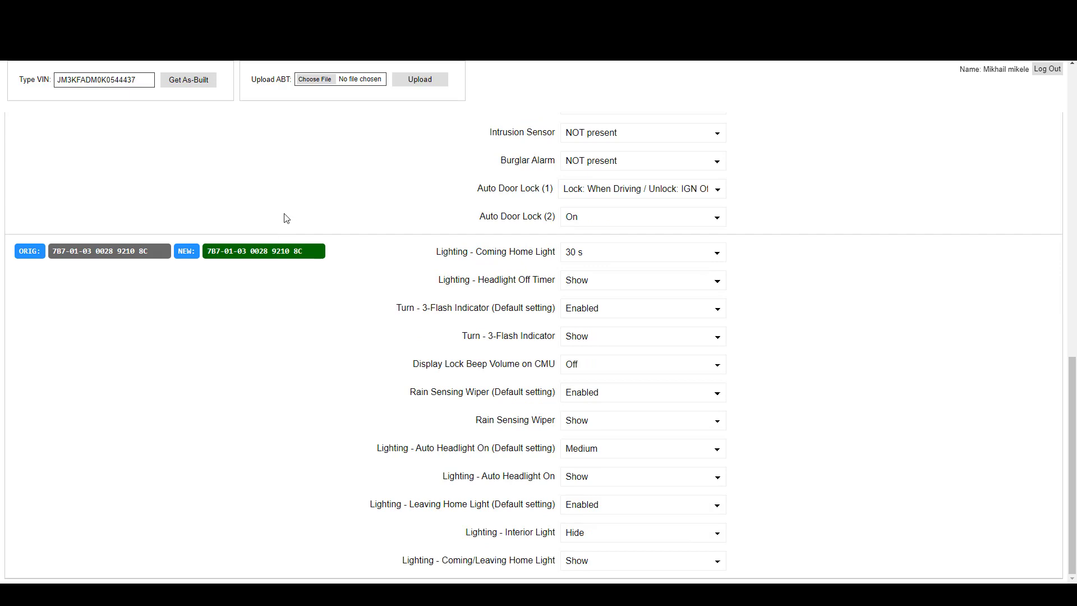
scroll(289, 220, "up", 2)
scroll(295, 219, "up", 8)
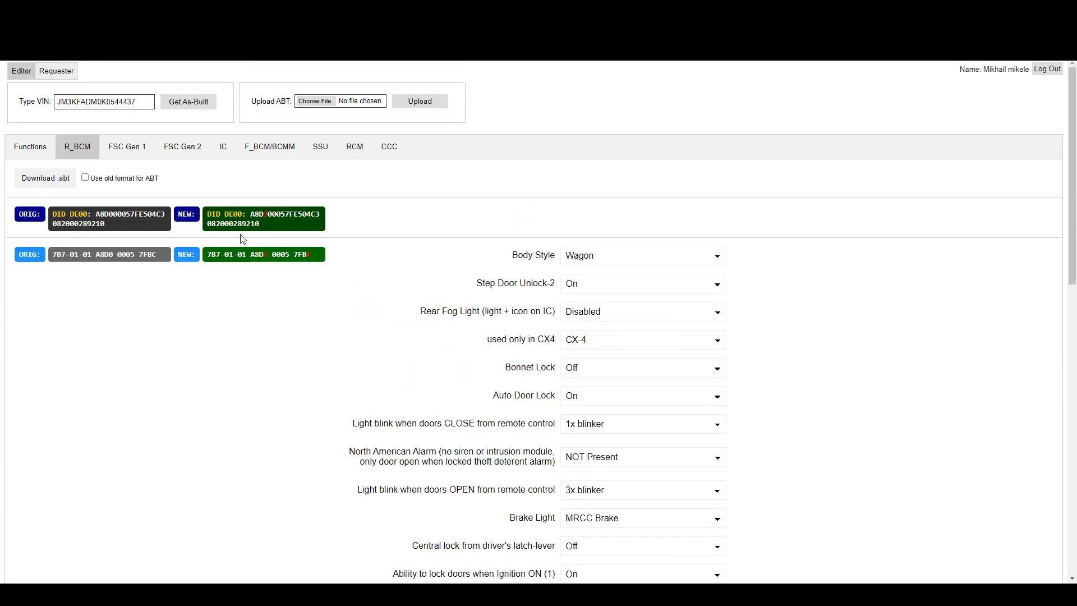
- Return from FSC Gen 1 and FSC Gen 2 to R_BCM and enable 'Use old format for ABT'
left_click(130, 156)
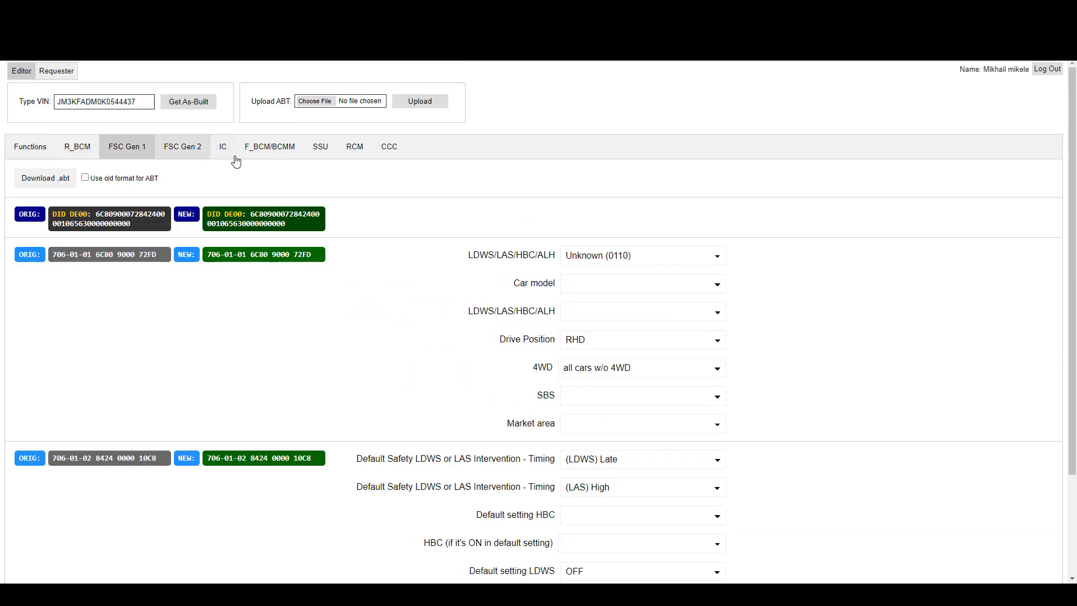
left_click(190, 148)
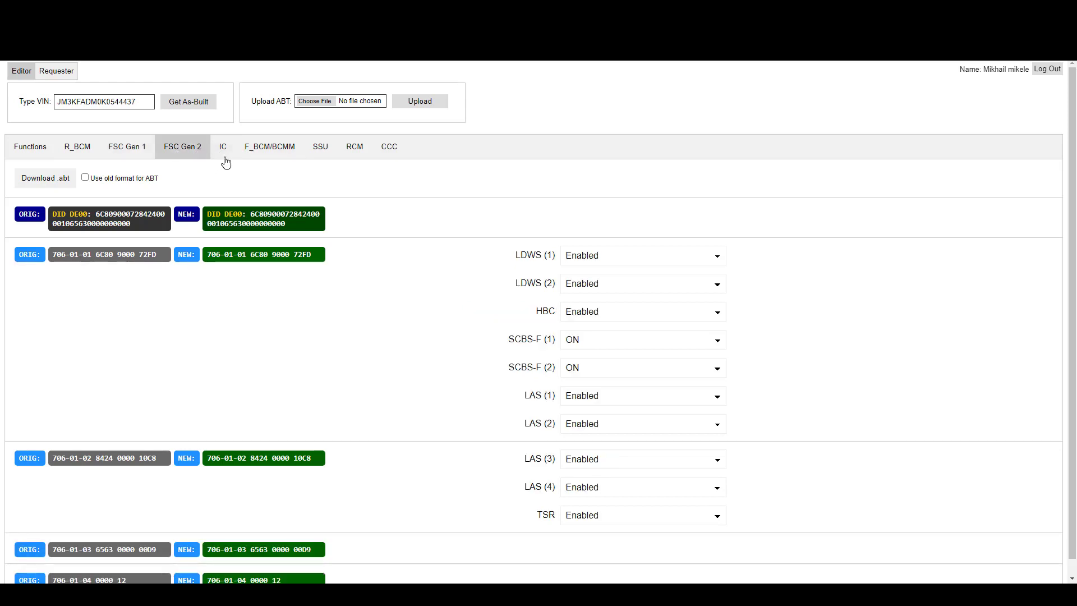
left_click(81, 149)
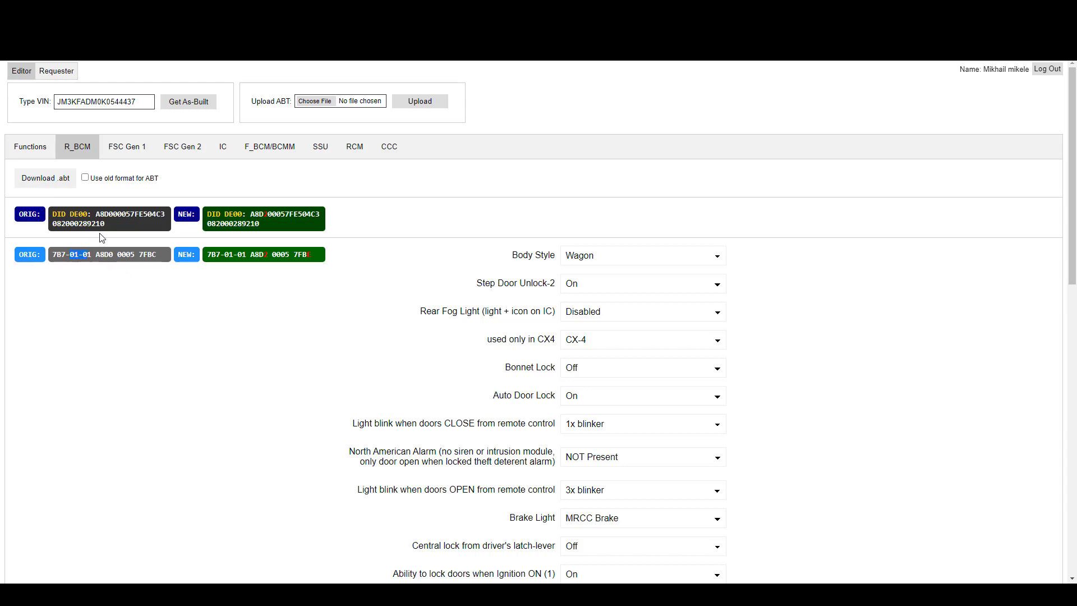
left_click(85, 178)
- Download the R_BCM settings as R_BCM.abt onto the DATA (D:) drive
left_click(88, 180)
left_click(63, 179)
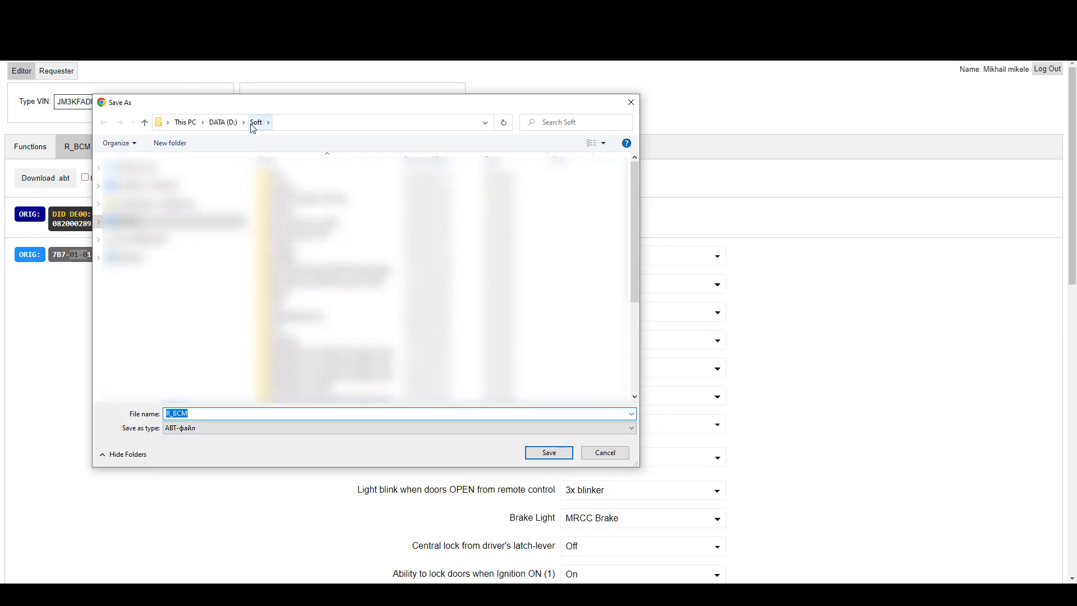
left_click(224, 123)
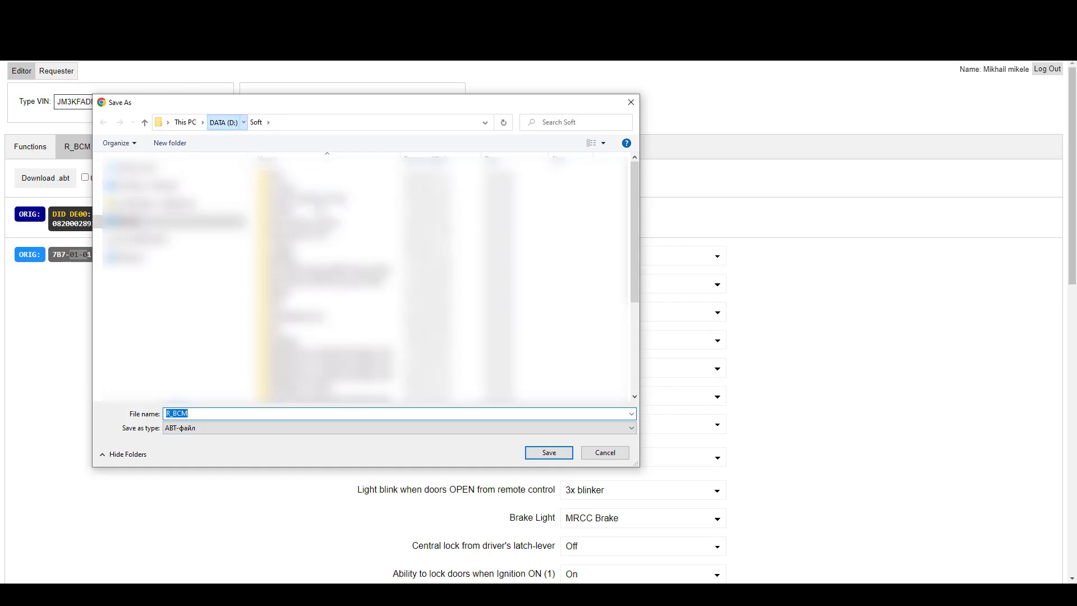
left_click(547, 456)
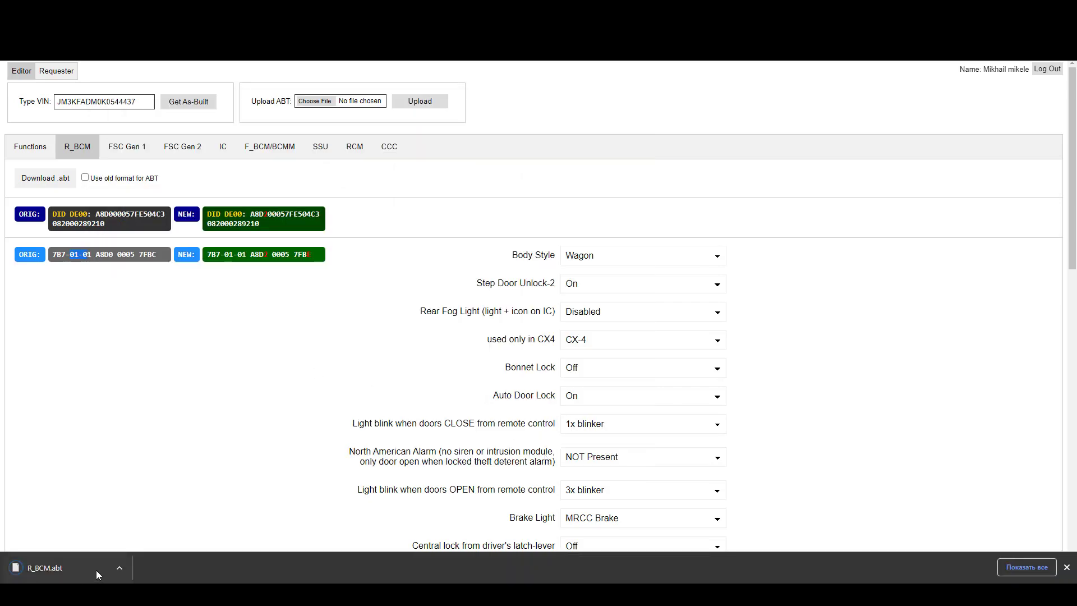
right_click(83, 567)
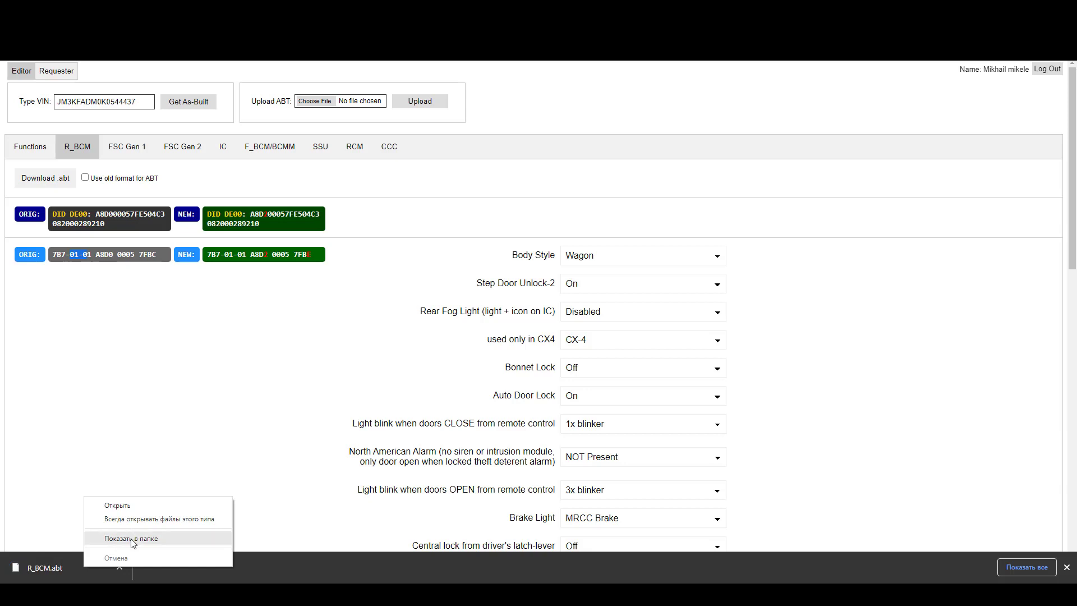
left_click(115, 509)
left_click(449, 223)
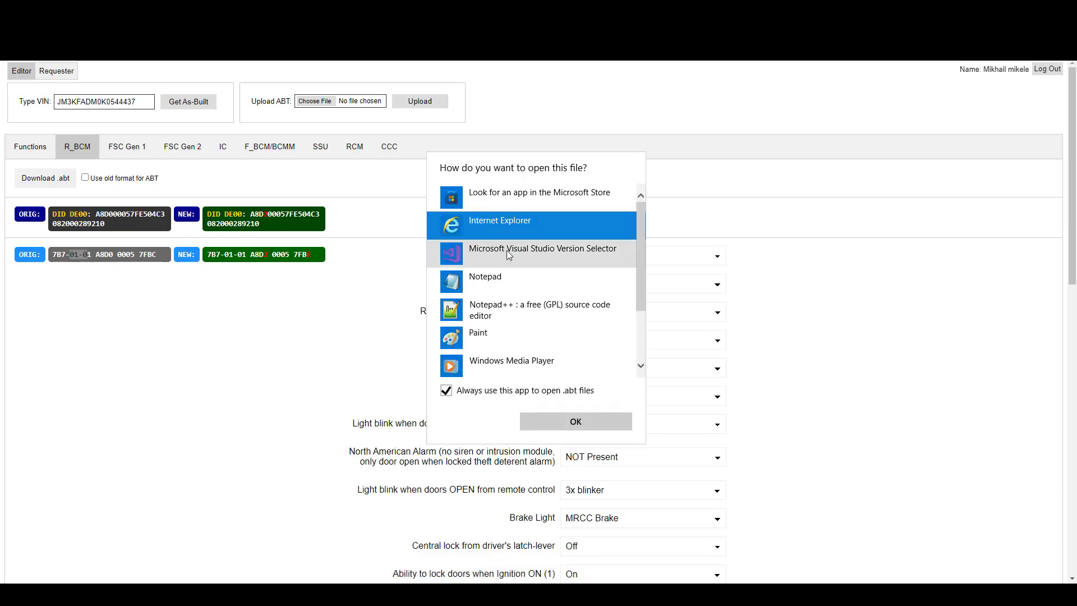
double_click(499, 278)
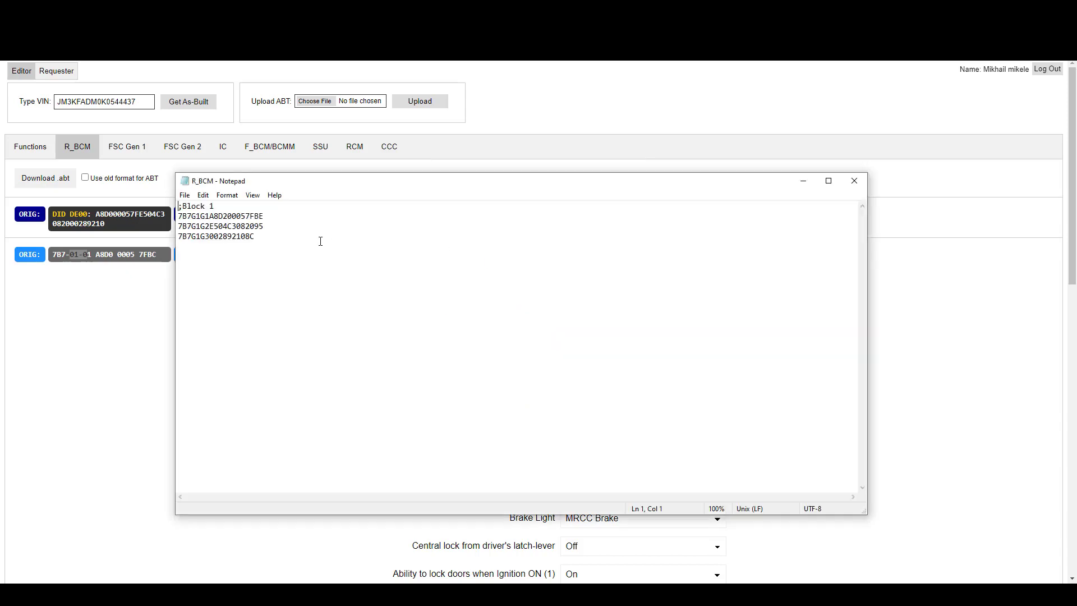
key("ctrl+a")
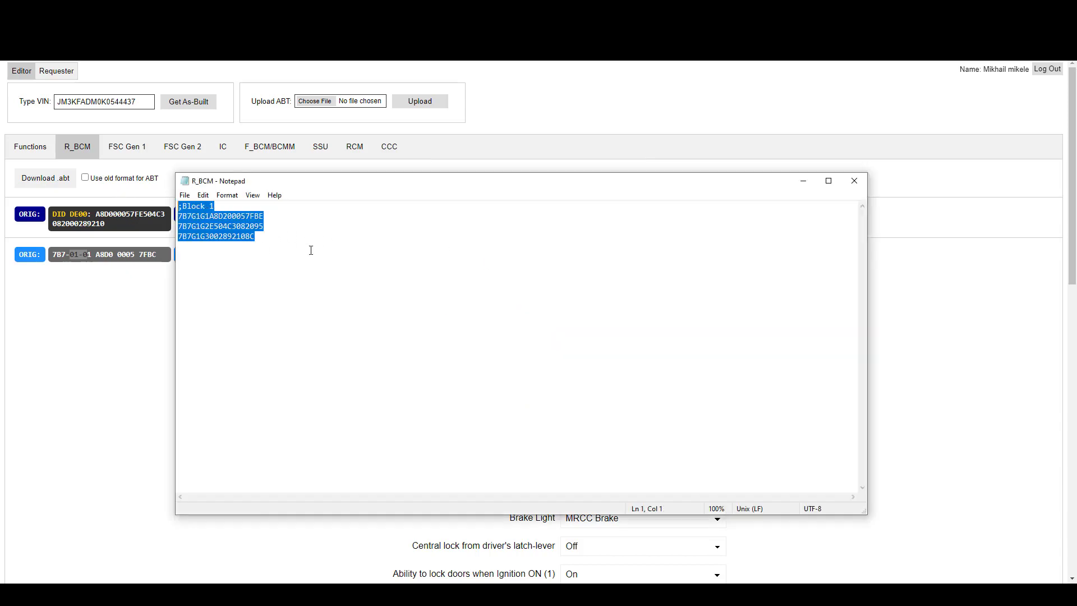
left_click(853, 182)
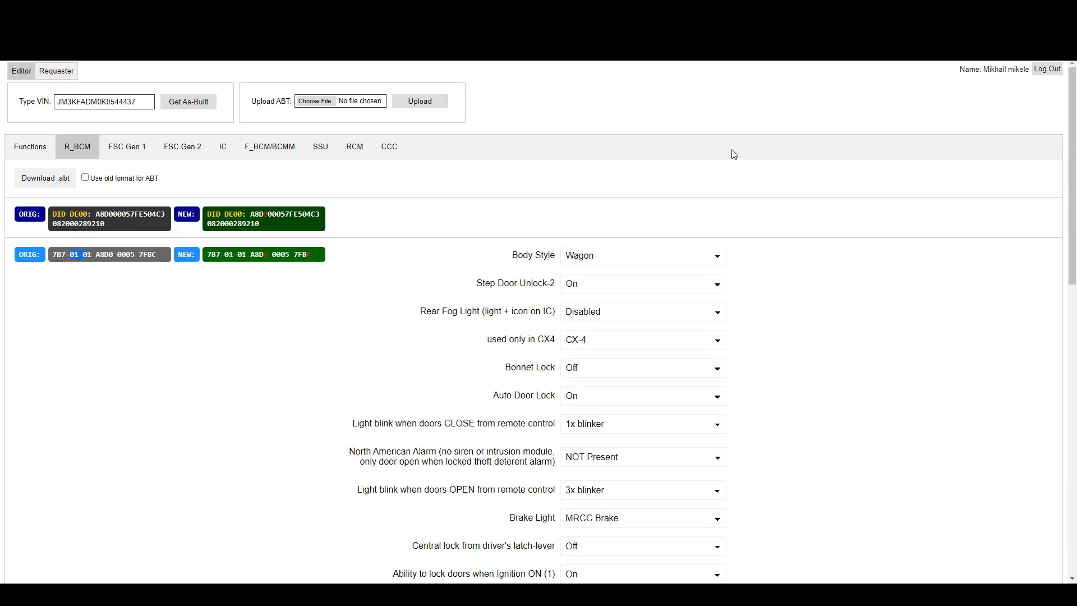
- Review the F_BCM/BCMM, SSU and RCM module settings
left_click(269, 147)
left_click(318, 147)
left_click(353, 146)
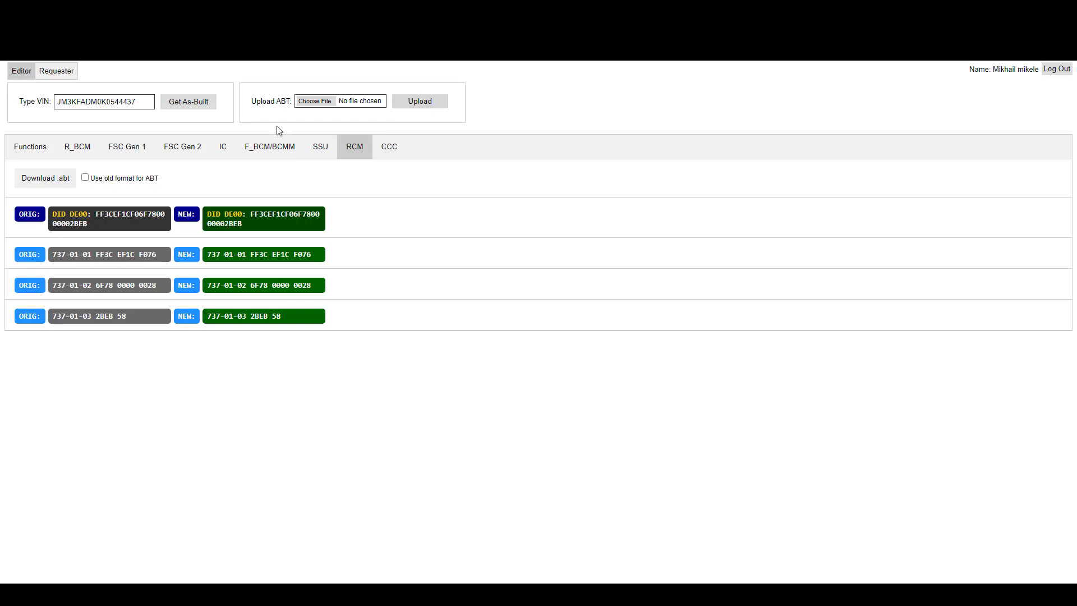
- Choose all nine ABT module files, 4x4M through SSU, and upload them
left_click(304, 104)
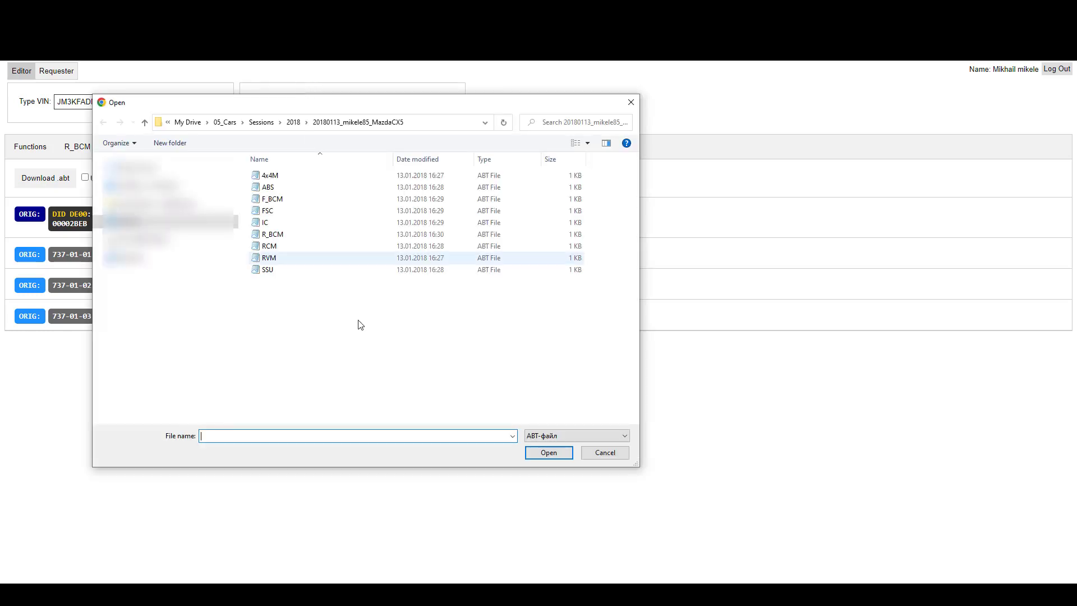
left_click_drag(385, 305, 257, 170)
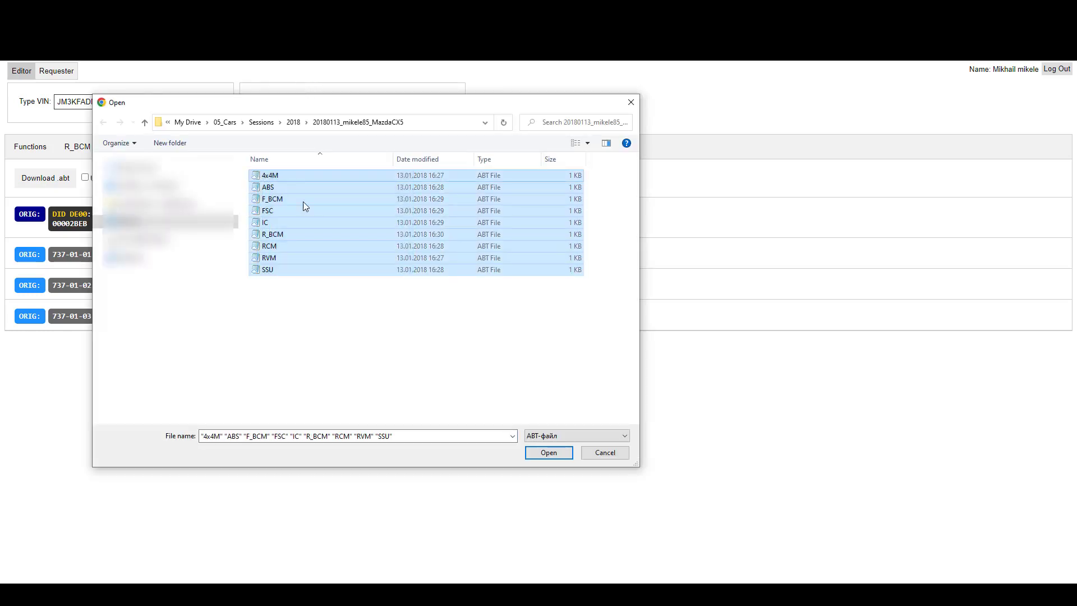
left_click(536, 454)
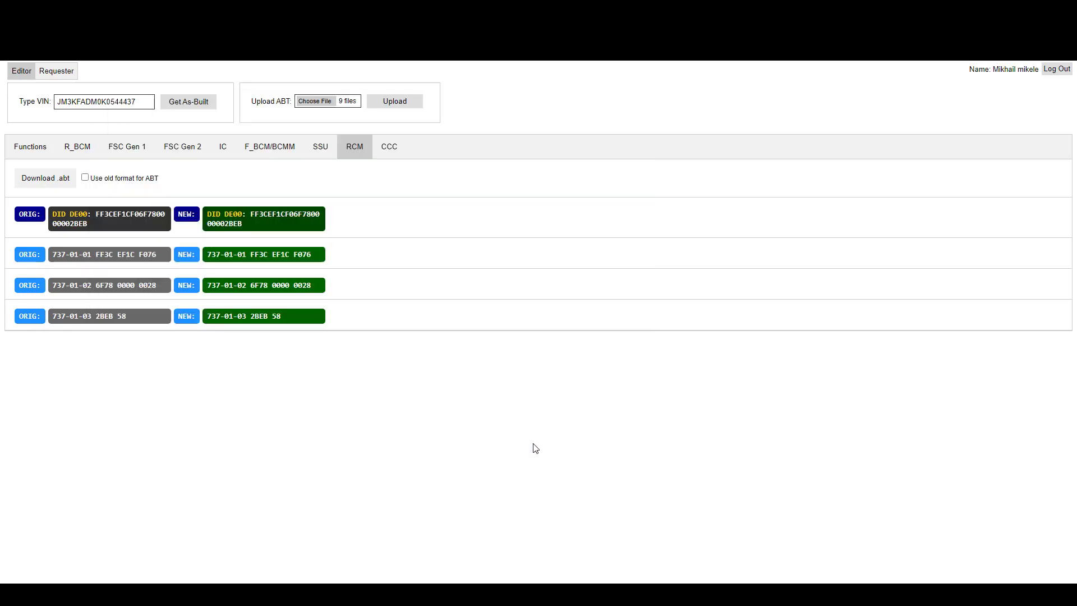
left_click(395, 103)
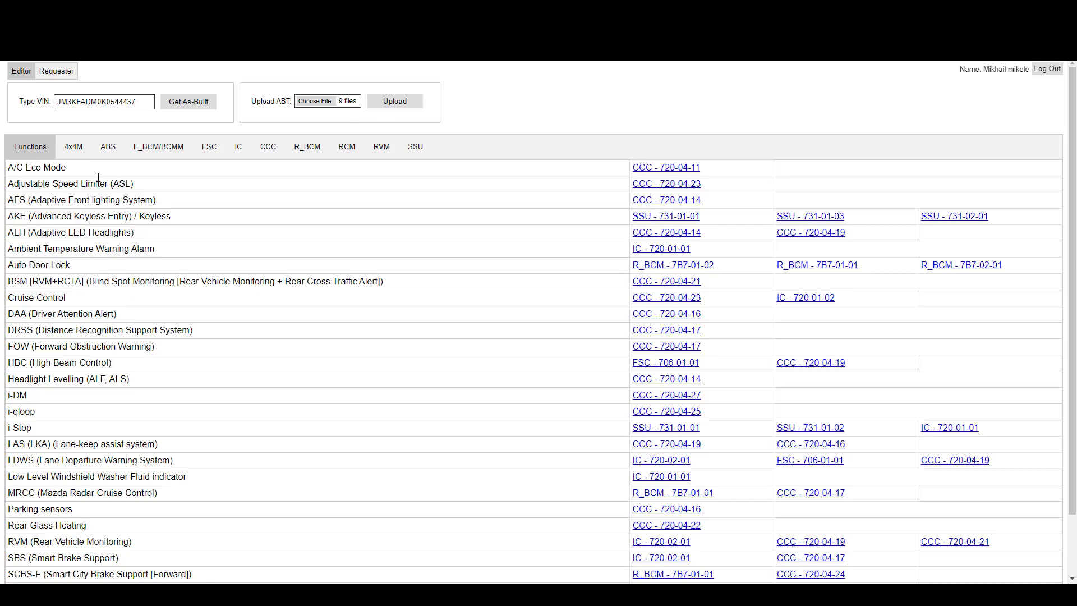
- Review the uploaded 4x4M, ABS and F_BCM/BCMM module values
left_click(79, 152)
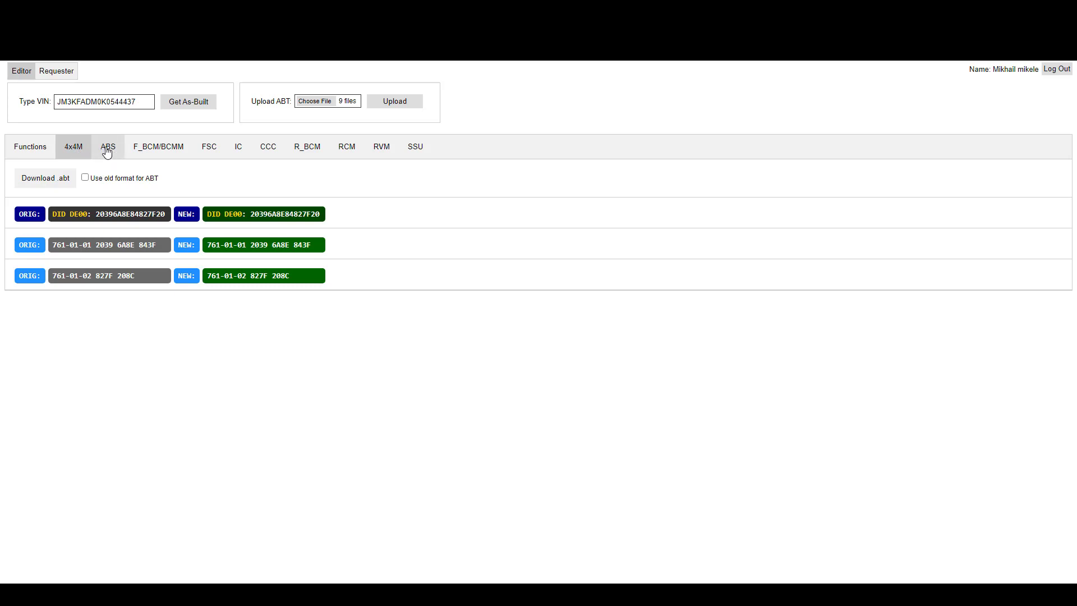
left_click(108, 152)
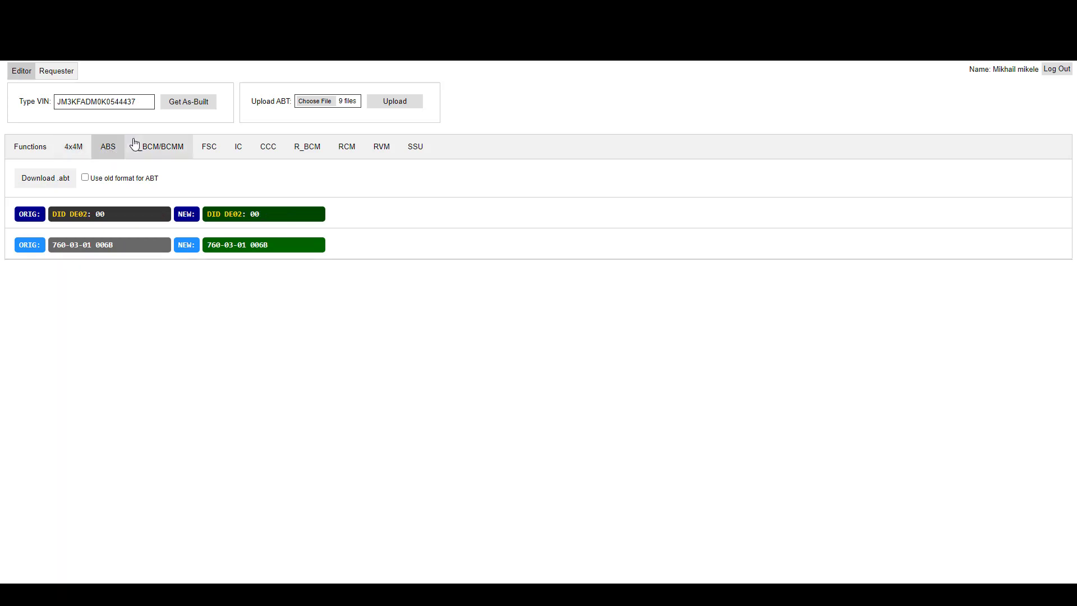
left_click(169, 153)
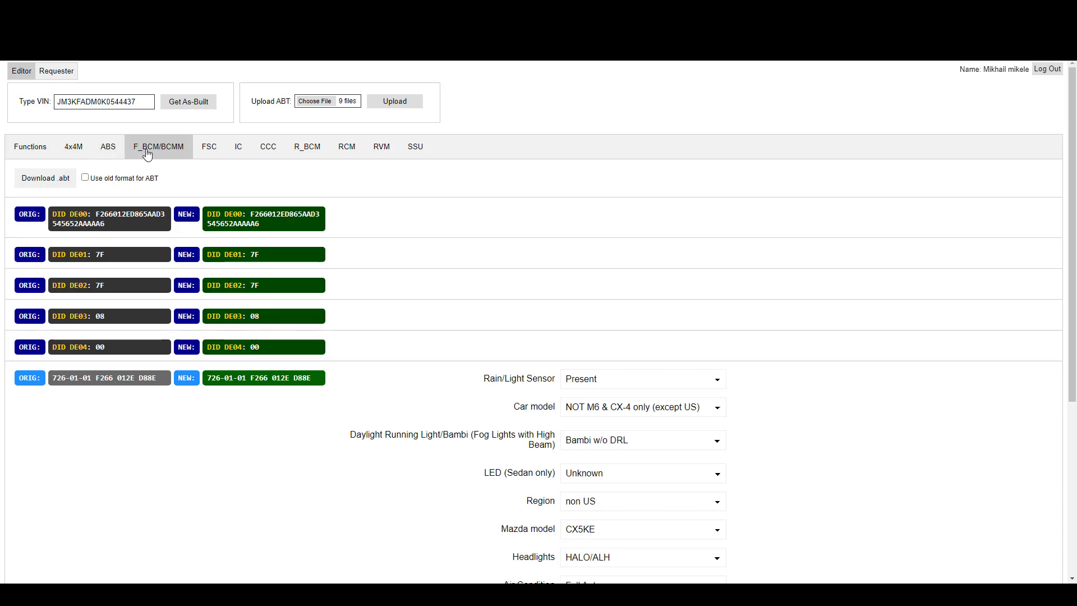
scroll(349, 435, "down", 5)
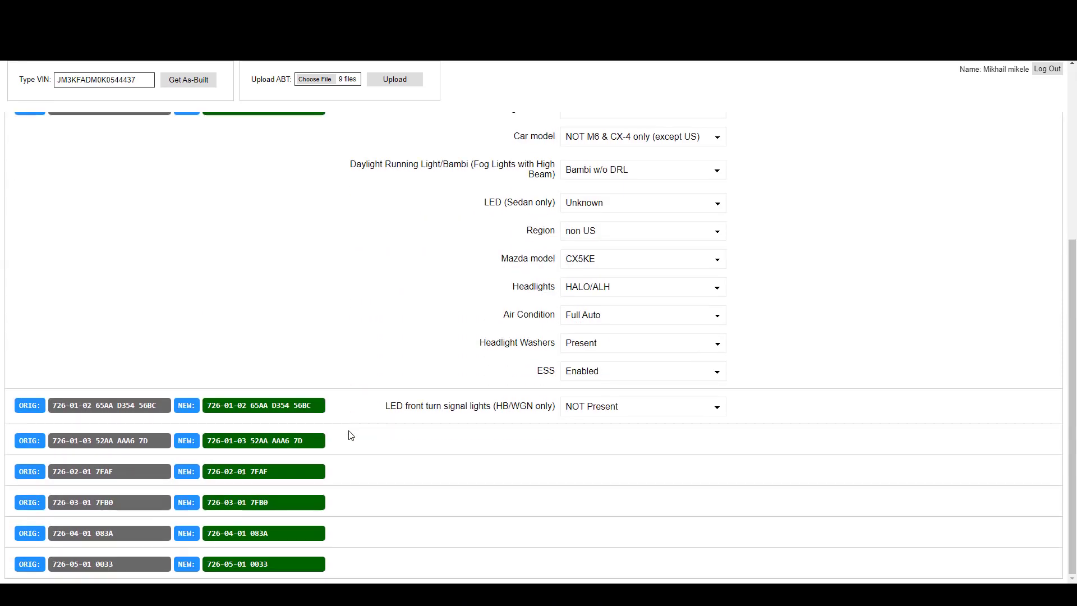
scroll(266, 191, "up", 3)
scroll(266, 190, "up", 2)
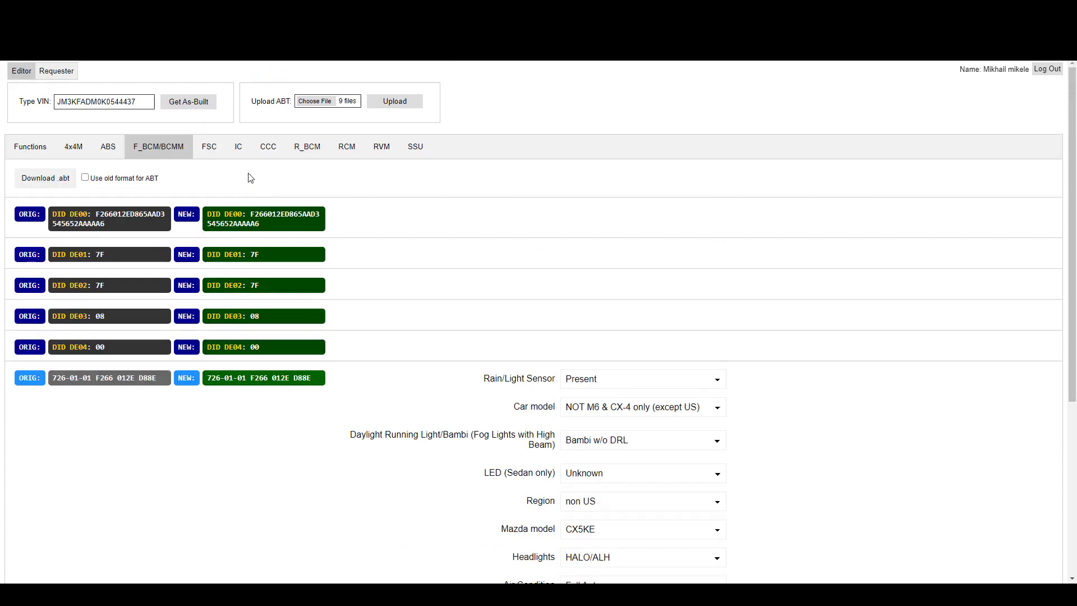
- Check the FSC and IC modules, then open CCC showing its VIN and speed correction fields
left_click(208, 147)
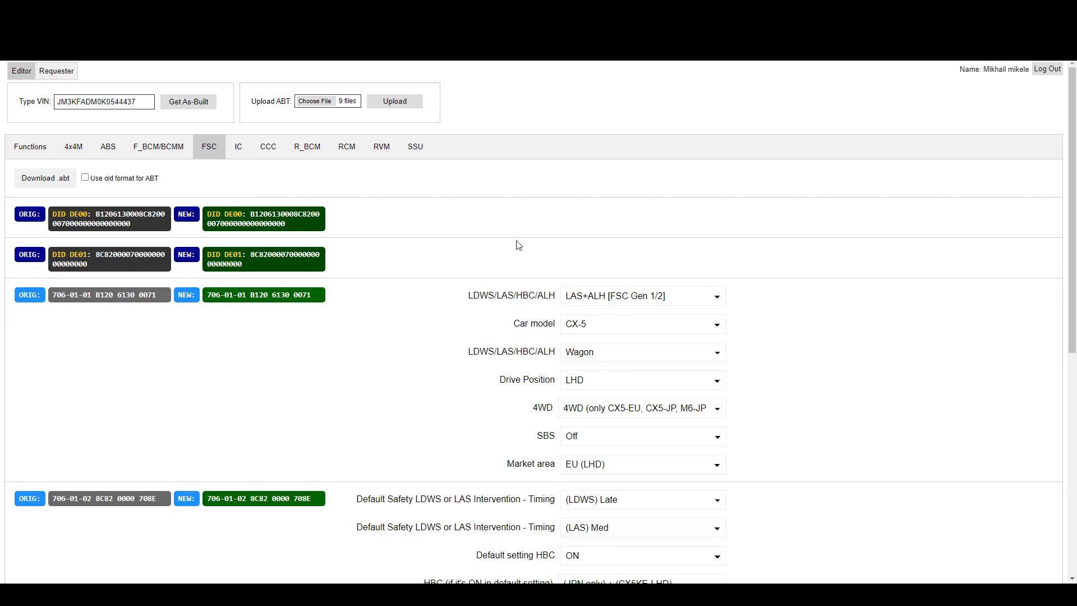
scroll(503, 381, "down", 4)
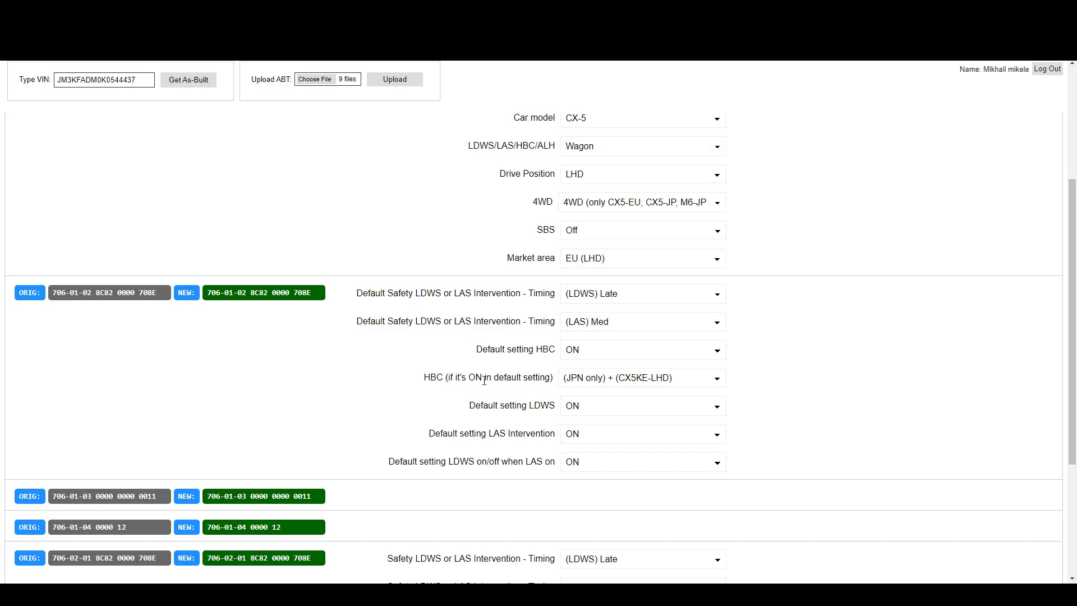
scroll(484, 380, "up", 4)
left_click(247, 157)
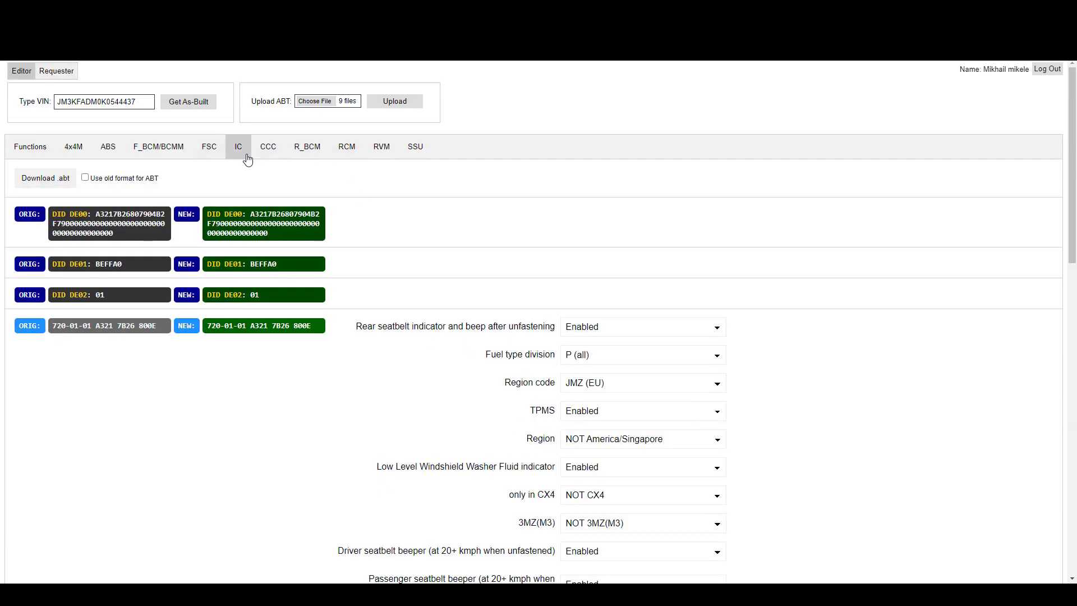
scroll(348, 380, "down", 2)
scroll(349, 381, "up", 2)
left_click(267, 148)
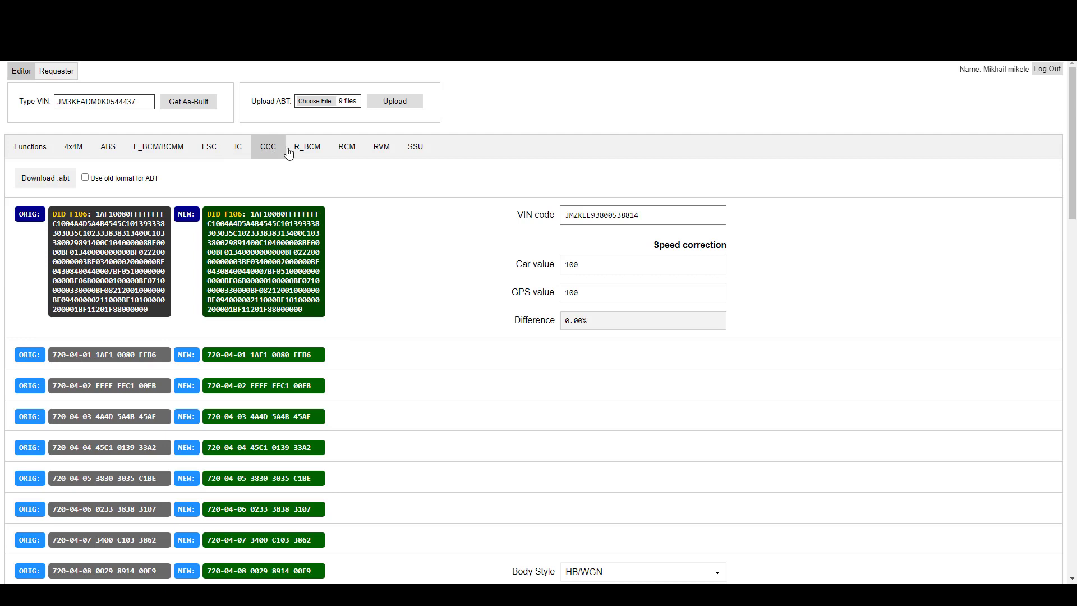
- Change the final digit of the CCC VIN code from 4 to 5
left_click(618, 216)
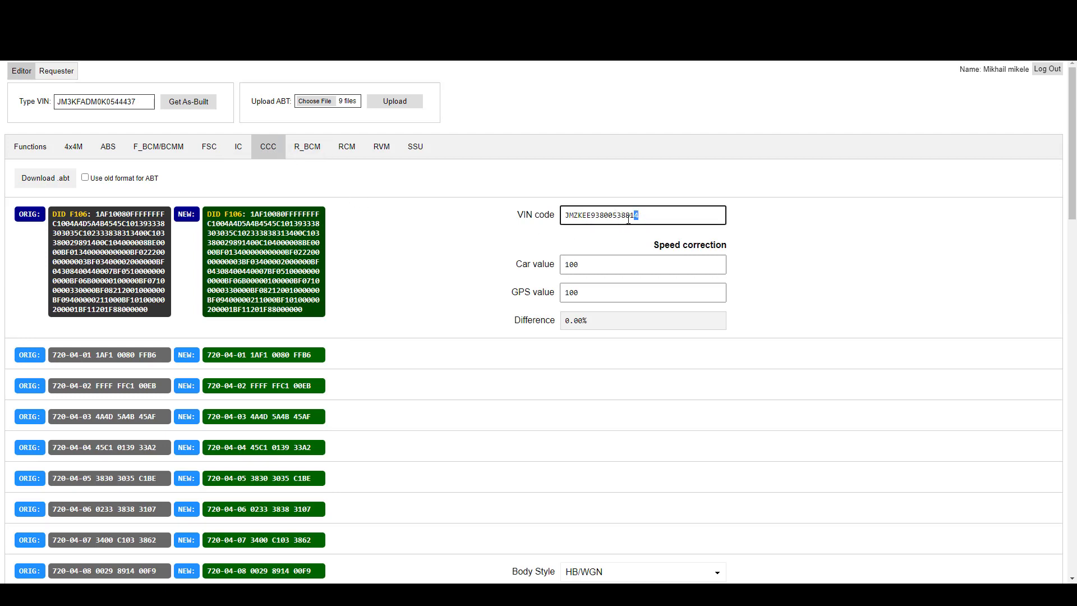
type("5")
scroll(263, 336, "down", 1)
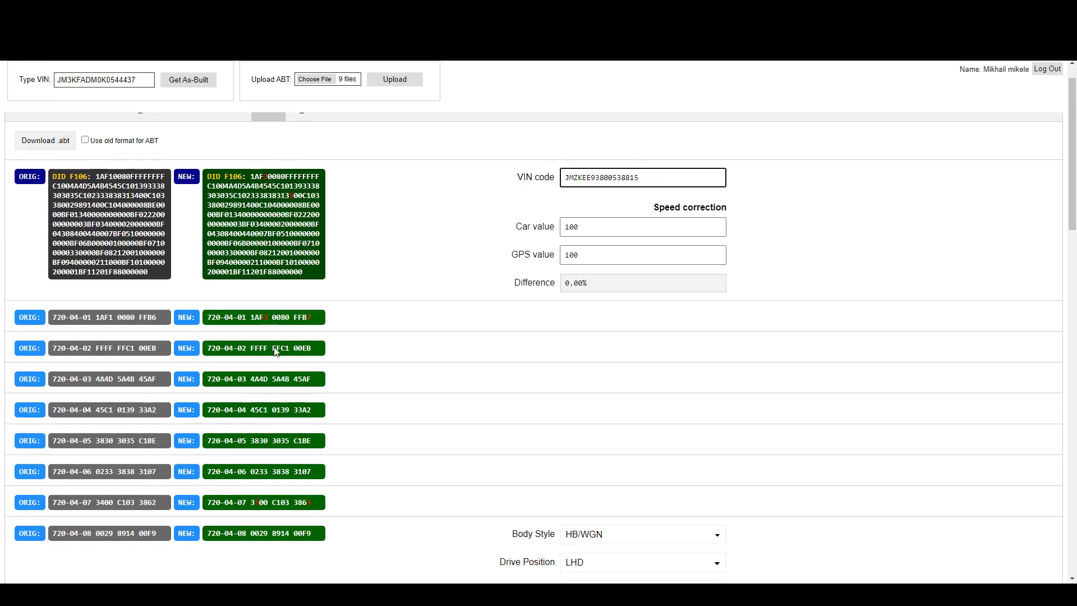
scroll(280, 387, "down", 1)
scroll(505, 362, "up", 2)
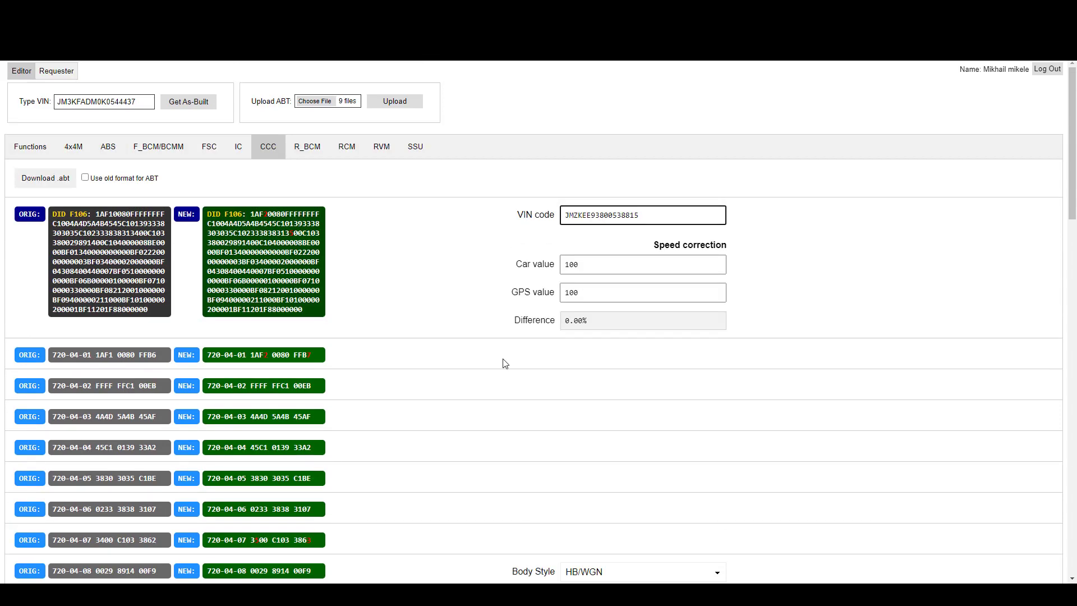
left_click(593, 264)
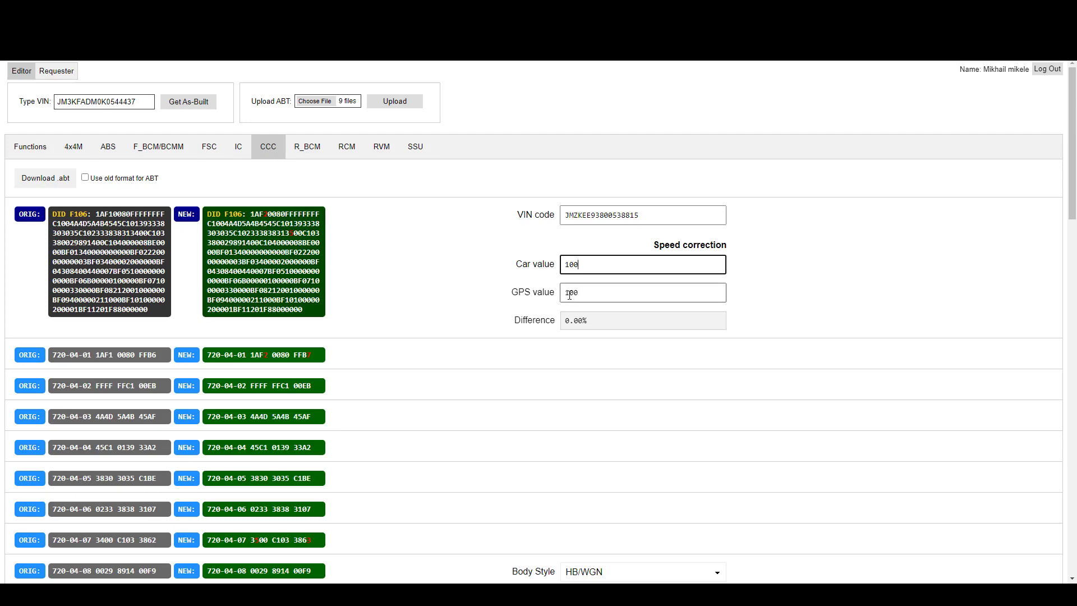
- Enter GPS value 95 against car value 100, giving a 5.26% speed difference
key("Tab")
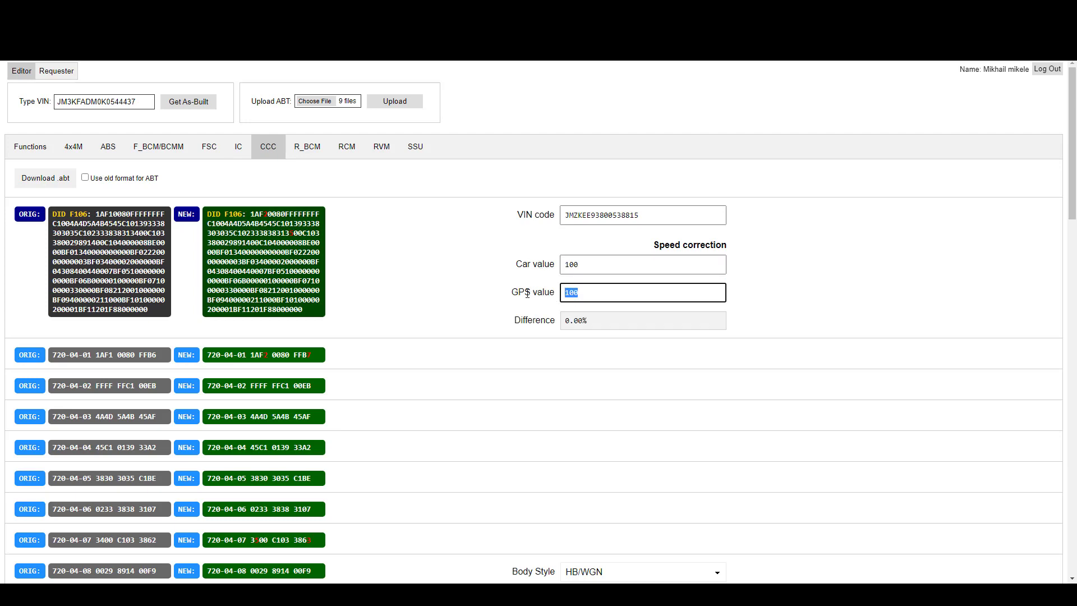
type("95")
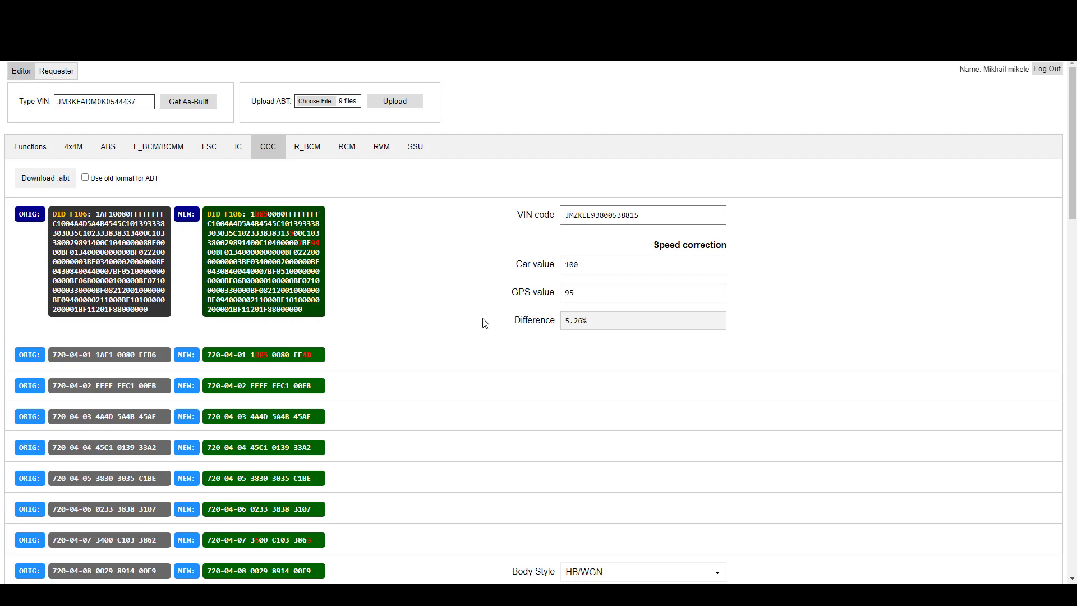
scroll(354, 359, "down", 1)
scroll(398, 373, "down", 3)
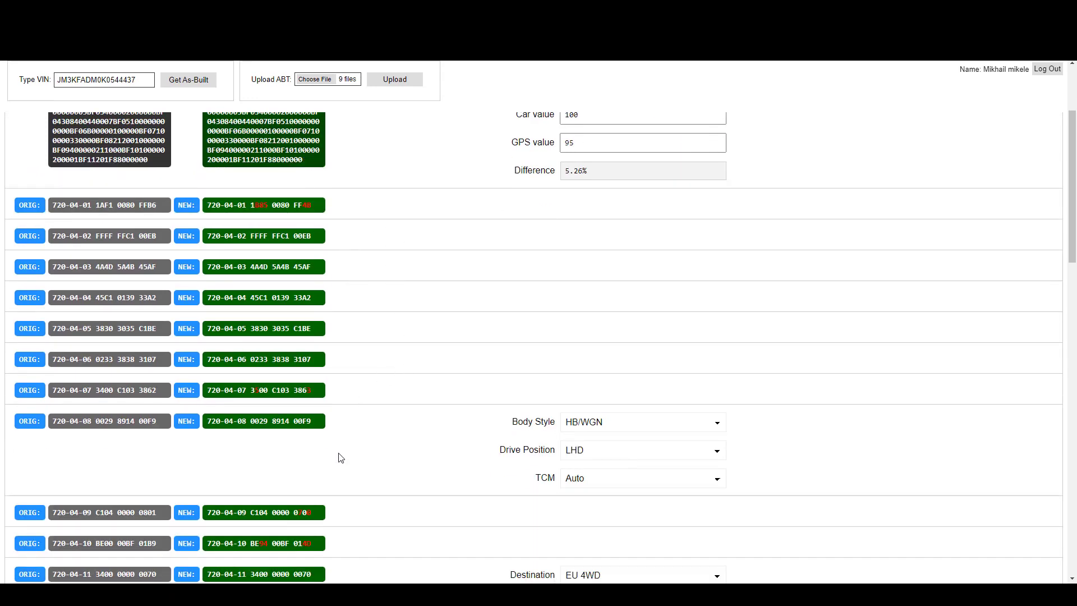
scroll(373, 219, "up", 3)
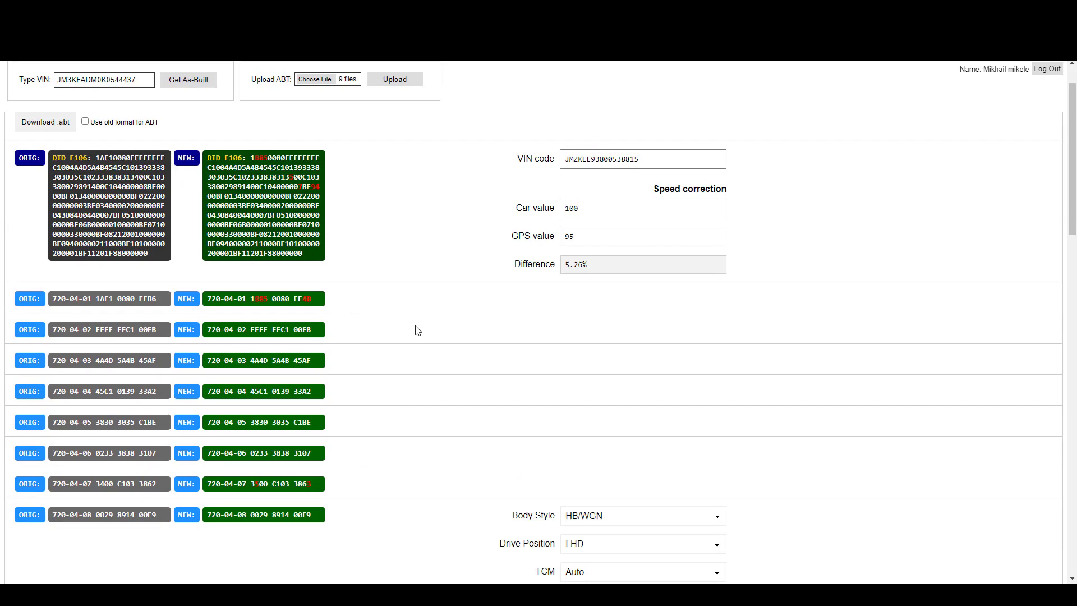
- Switch Applications - i-DM to Hide and then back to Show
scroll(414, 330, "down", 4)
scroll(441, 362, "down", 15)
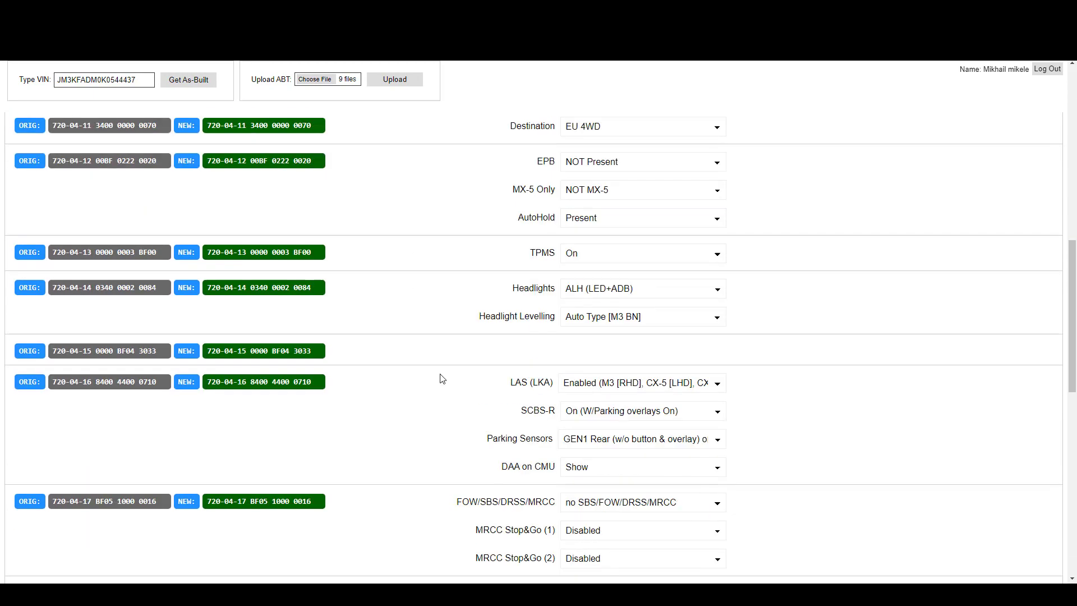
scroll(442, 387, "down", 5)
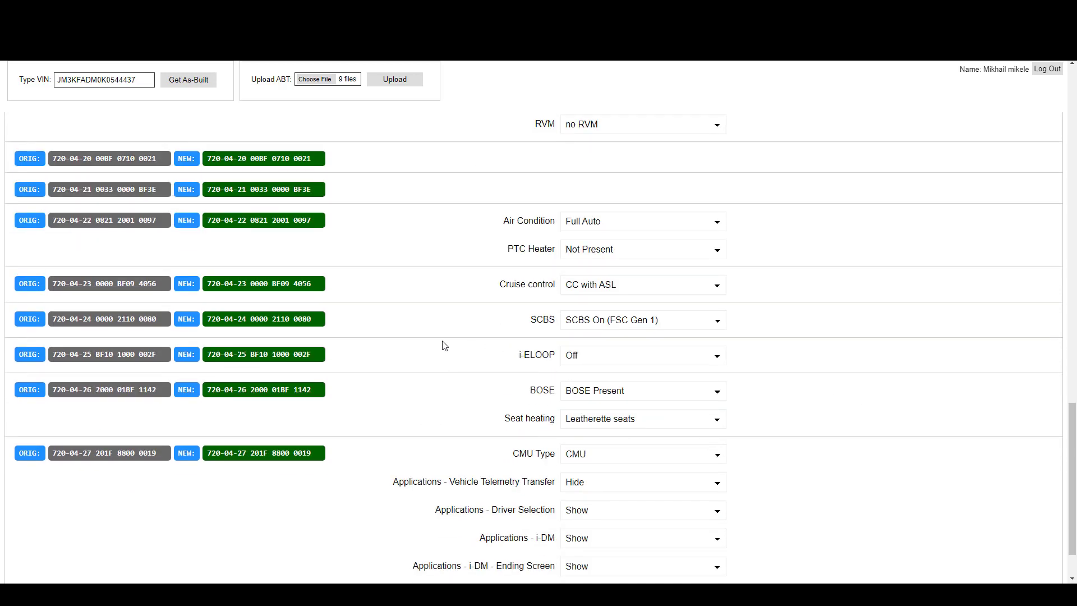
scroll(779, 491, "down", 1)
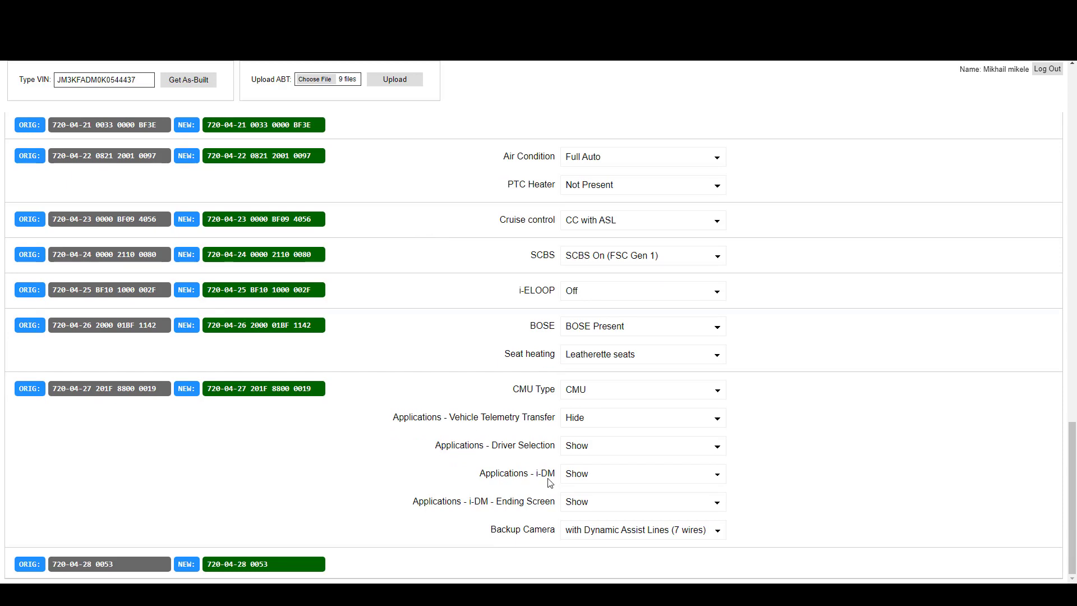
left_click(673, 475)
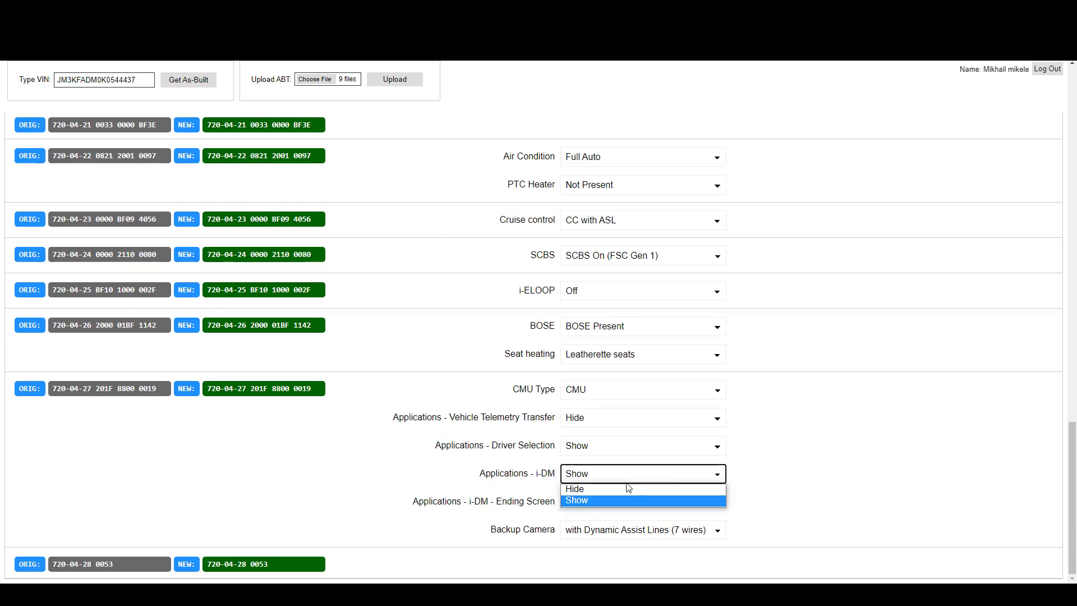
left_click(610, 490)
left_click(606, 475)
left_click(628, 500)
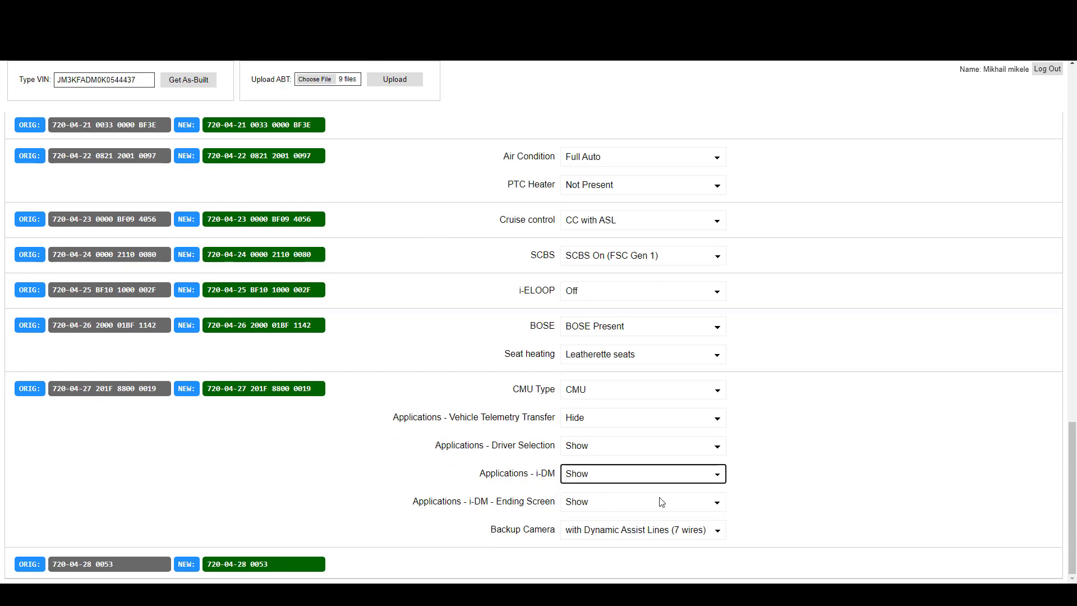
scroll(859, 488, "up", 12)
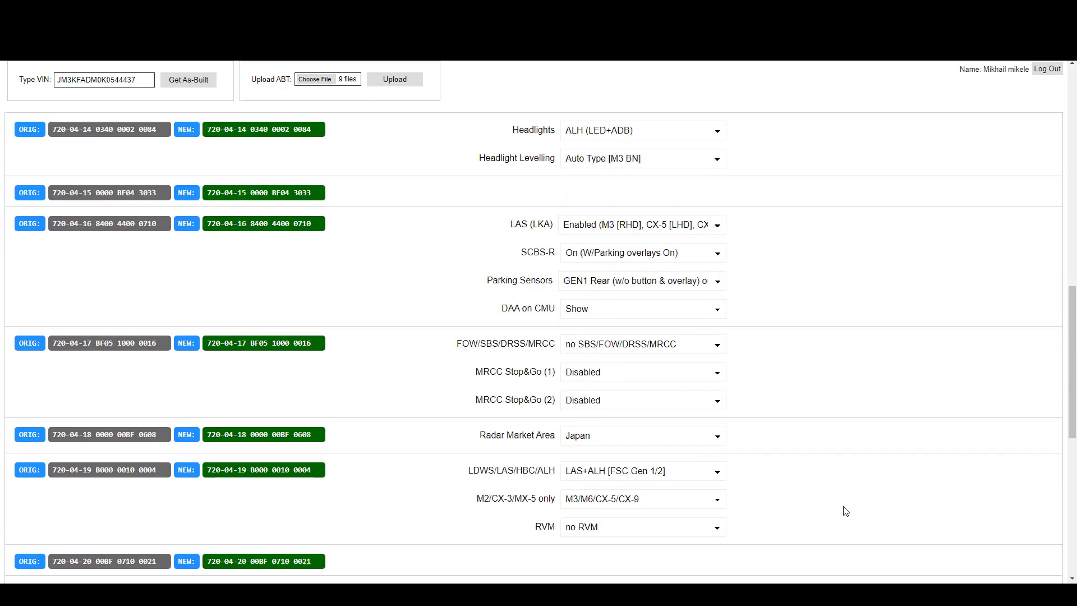
scroll(847, 507, "up", 8)
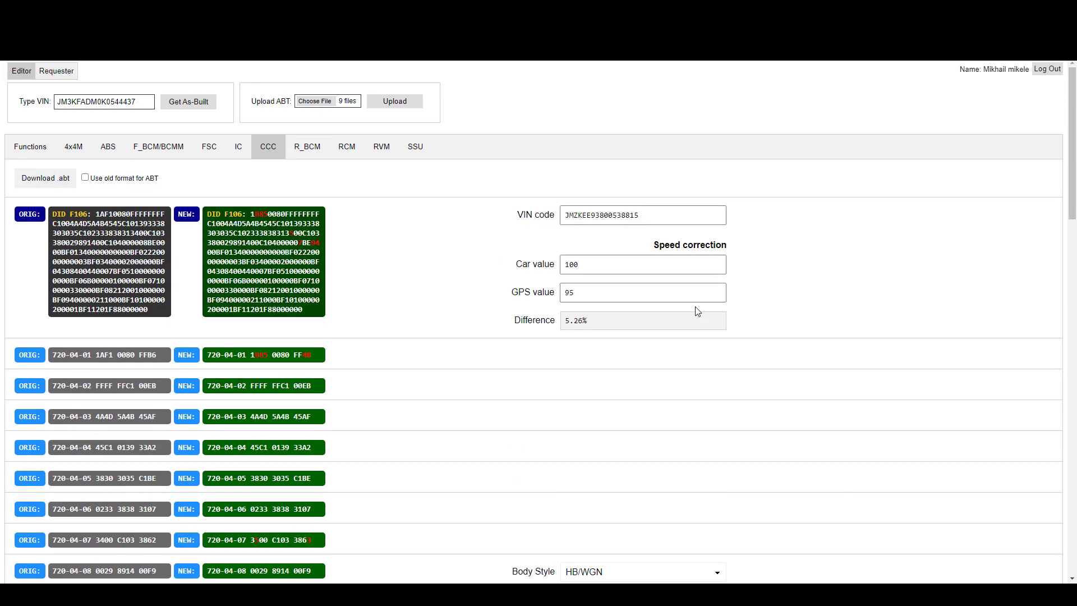